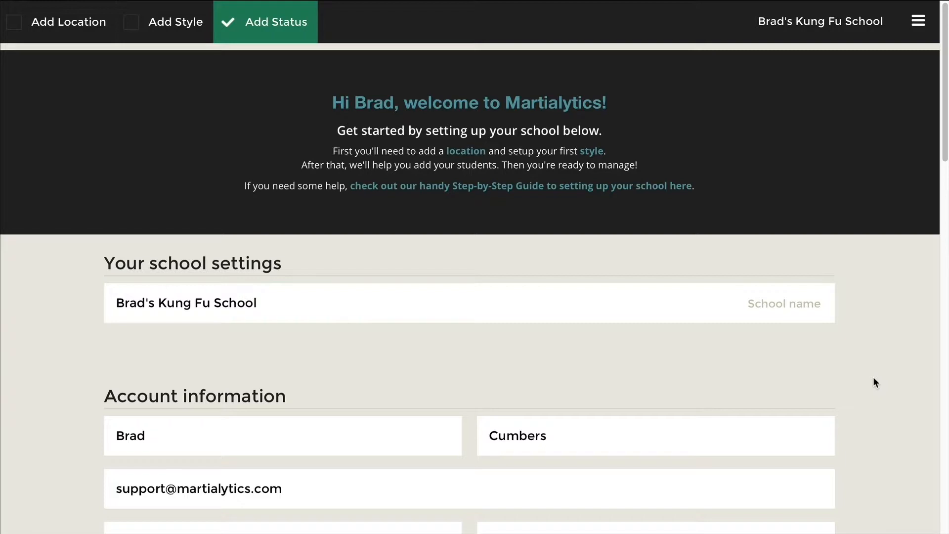
# - Remove 'School' from the school name so it reads 'Brad's Kung Fu', and save it
pyautogui.click(275, 309)
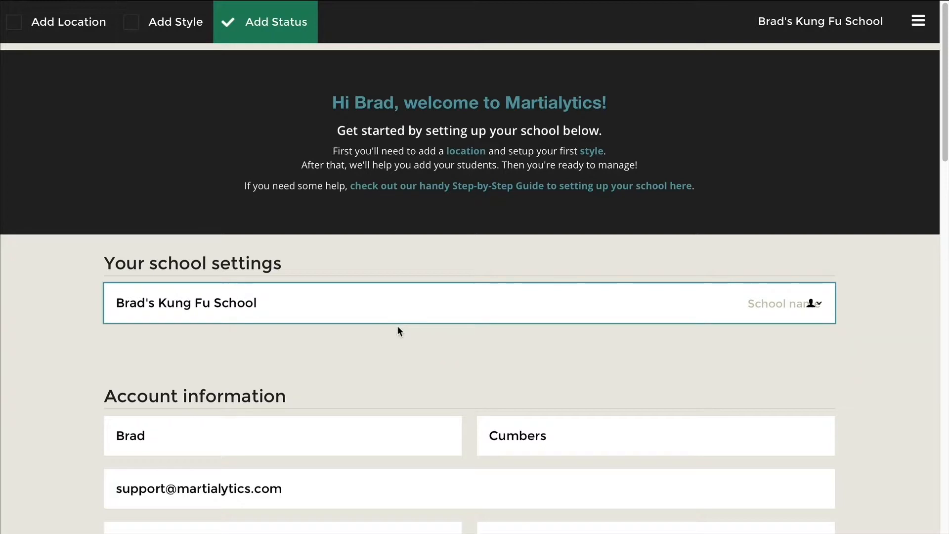
pyautogui.press('BackSpace')
pyautogui.press('BackSpace')
pyautogui.press('BackSpace')
pyautogui.press('BackSpace')
pyautogui.press('BackSpace')
pyautogui.press('BackSpace')
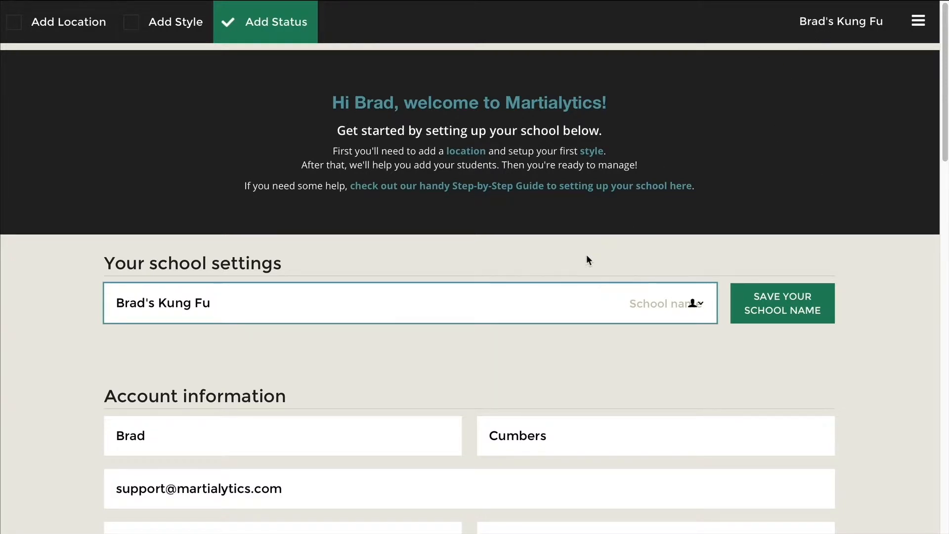
pyautogui.click(786, 314)
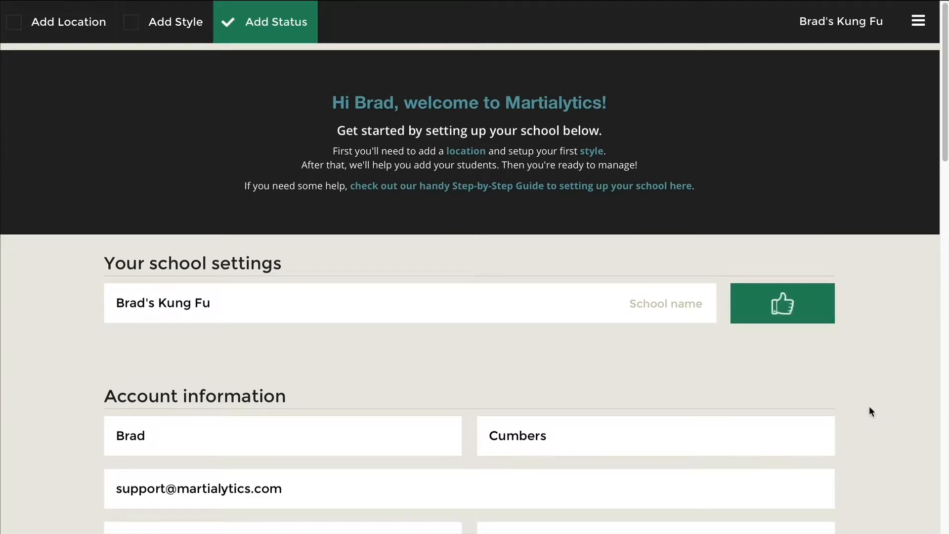
# - Save the shortened name again and move down to the Locations Street address field
pyautogui.scroll(-2, 741, 396)
pyautogui.click(696, 392)
pyautogui.scroll(-1, 695, 392)
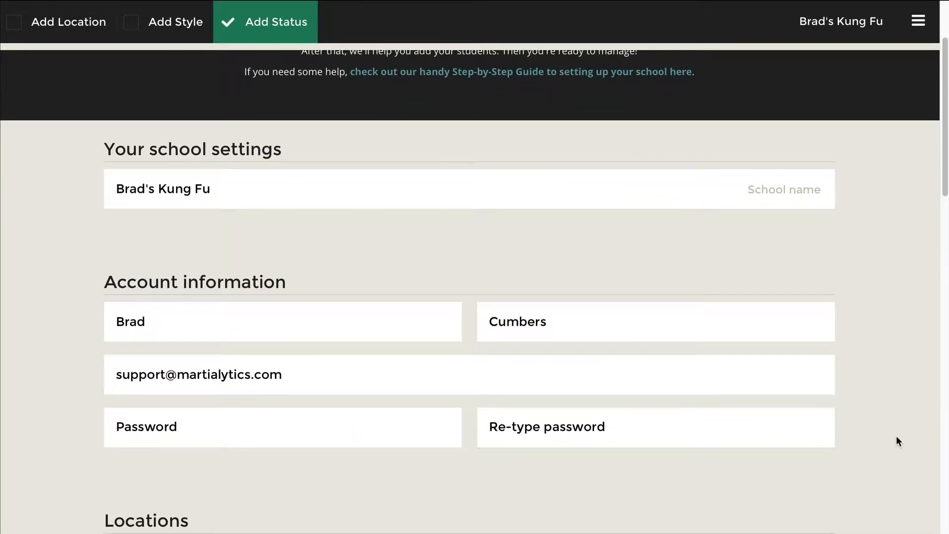
pyautogui.scroll(-1, 906, 436)
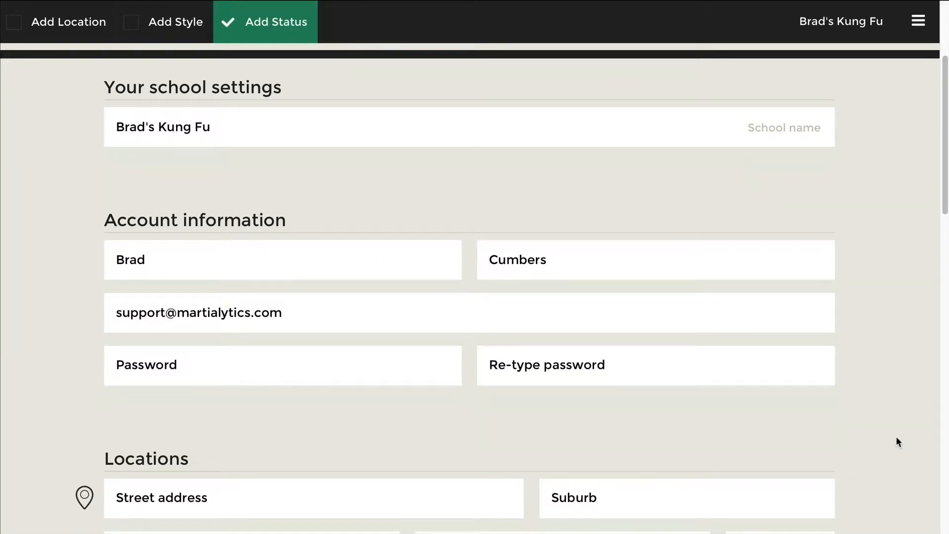
pyautogui.scroll(-1, 896, 436)
pyautogui.scroll(-4, 878, 420)
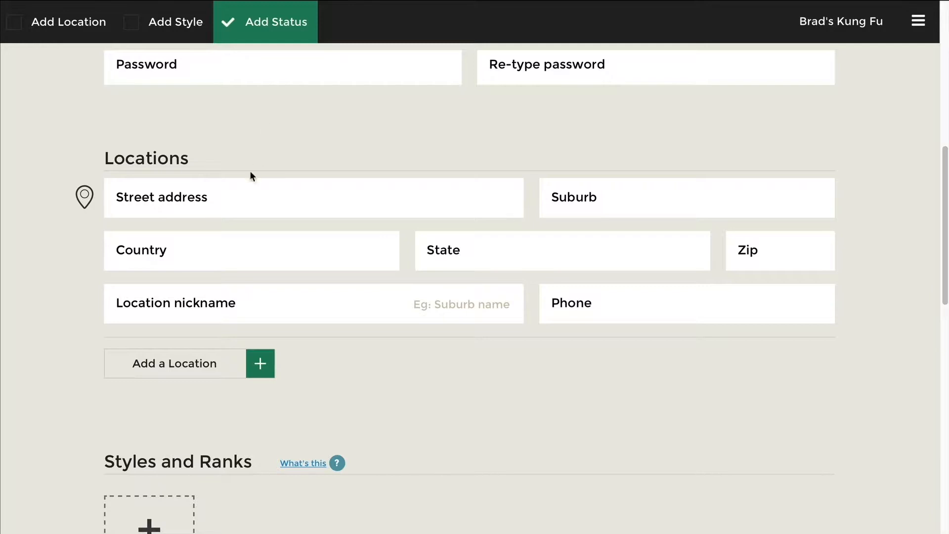
pyautogui.click(263, 204)
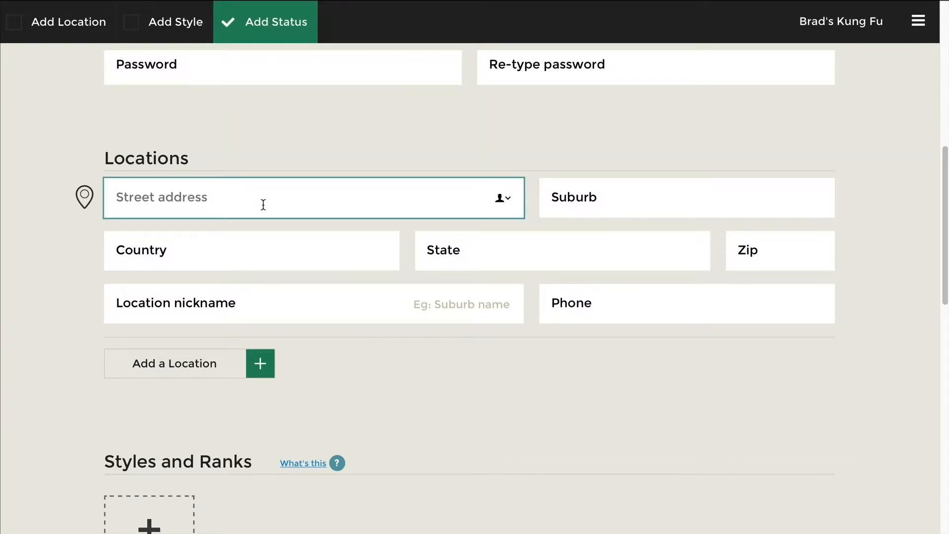
# - Enter the address 1 Kung Fu Way, Canning Vale, Western Australia, Australia, 6155
pyautogui.write('1 Kung Fu Way')
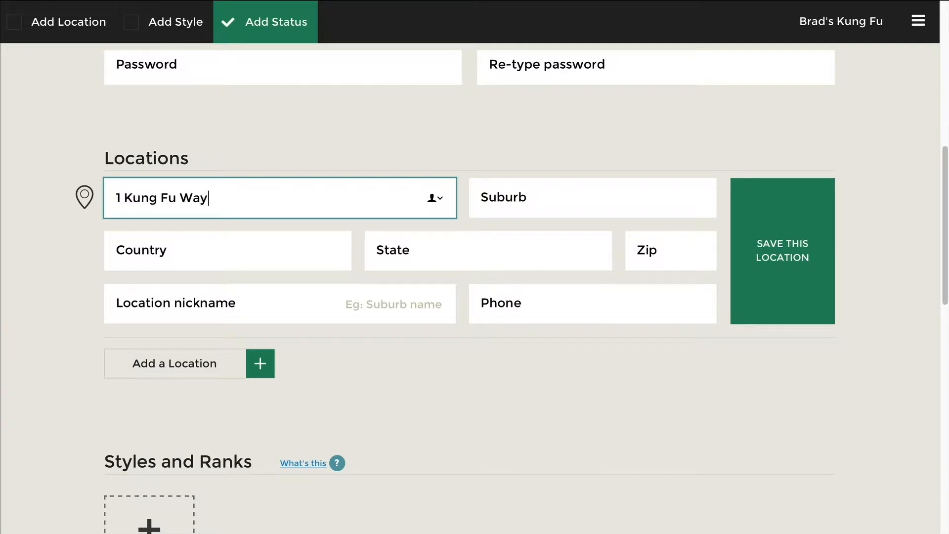
pyautogui.press('Tab')
pyautogui.write('Cannin gVale')
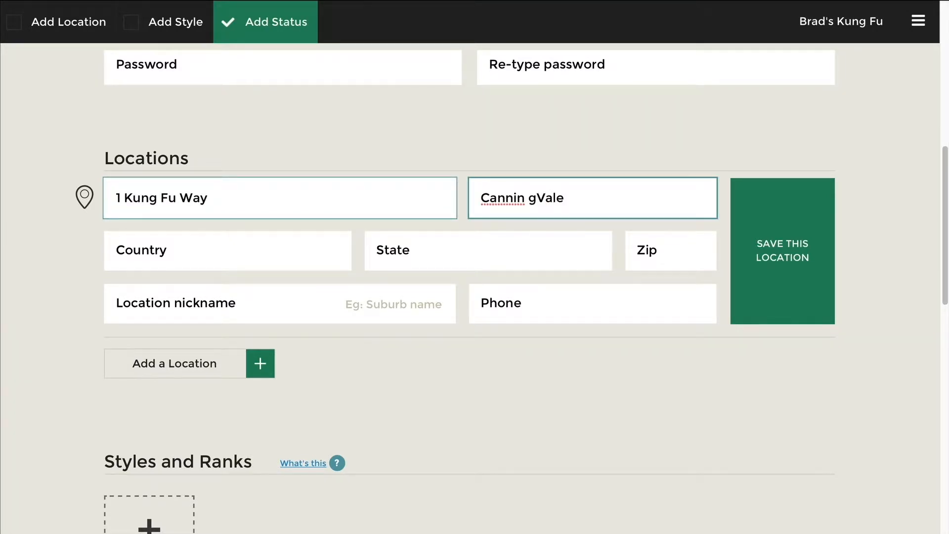
pyautogui.click(527, 198)
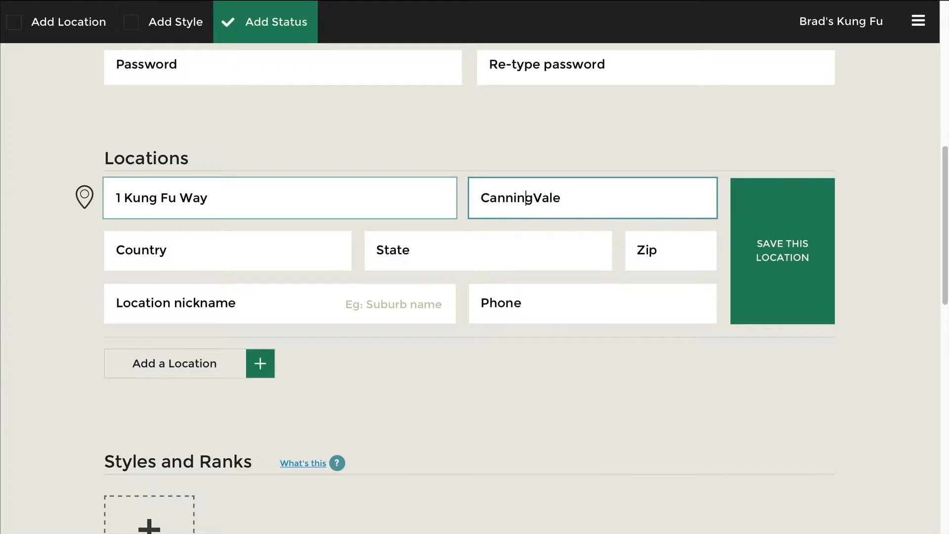
pyautogui.press('Tab')
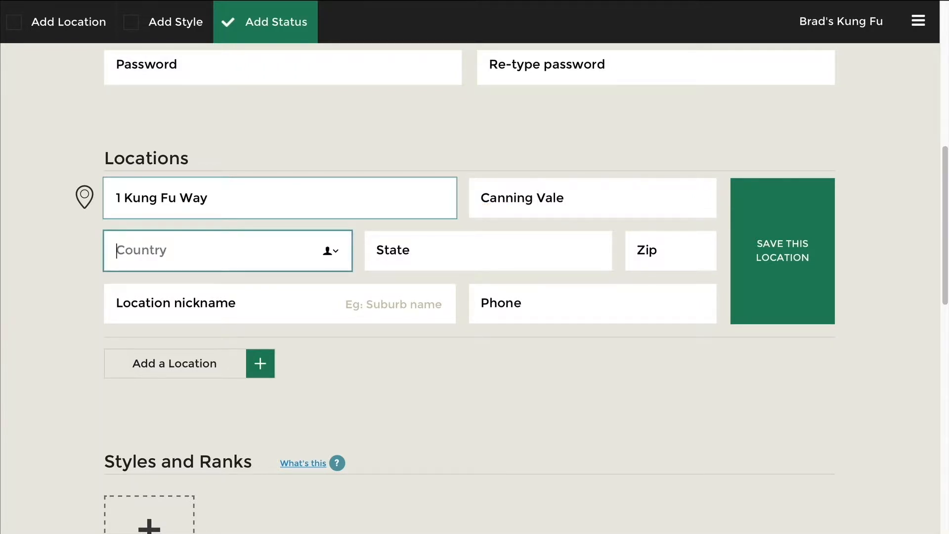
pyautogui.write('Aus')
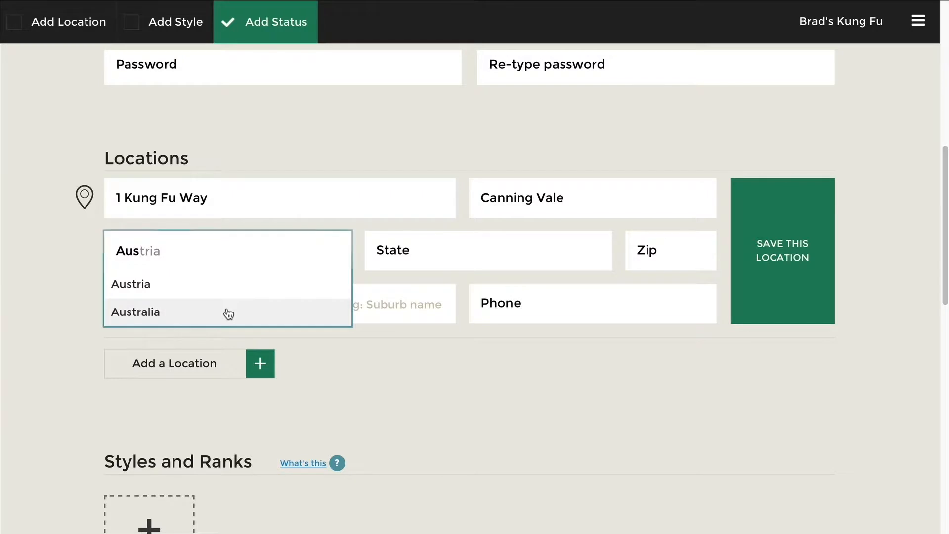
pyautogui.click(228, 313)
pyautogui.click(445, 257)
pyautogui.write('Wes')
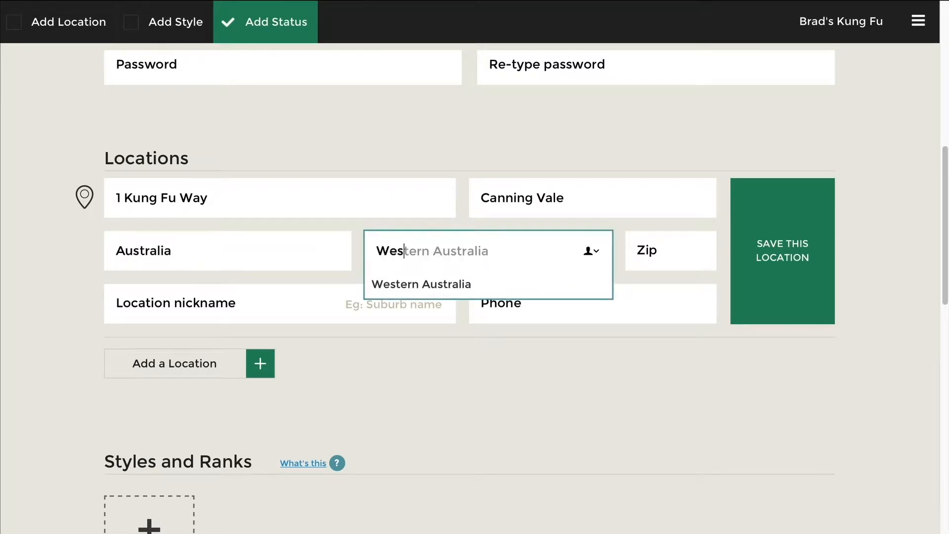
pyautogui.click(479, 289)
pyautogui.click(660, 259)
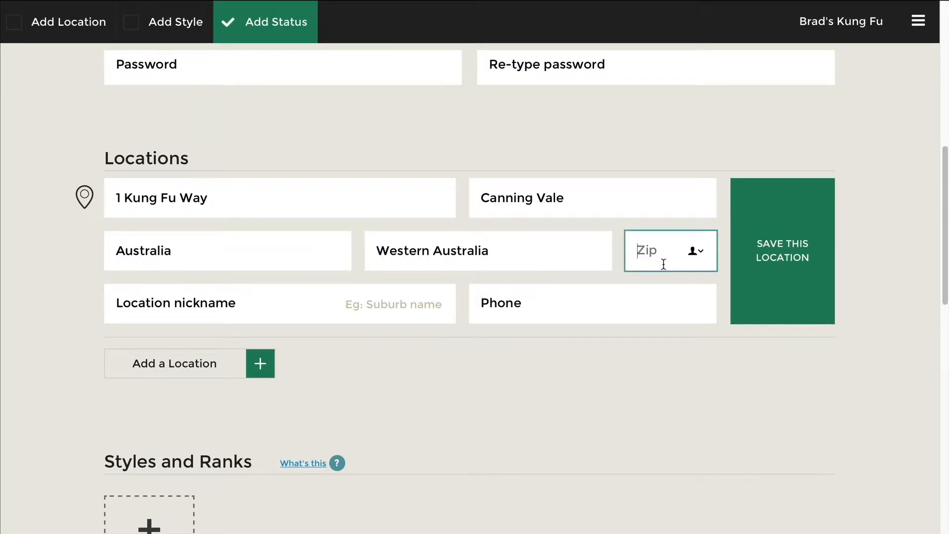
pyautogui.write('6155')
# - Nickname the location Canning Vale, add its phone number, and save it
pyautogui.click(261, 298)
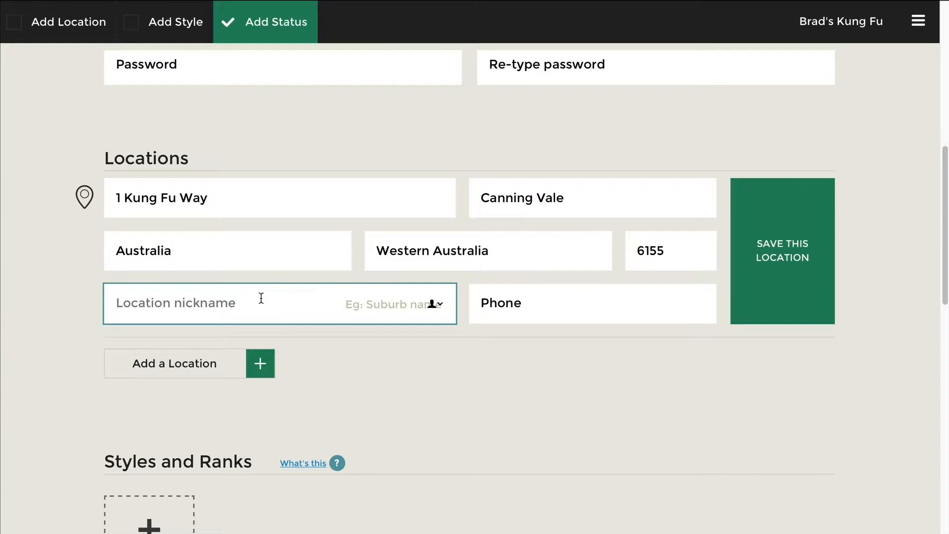
pyautogui.write('Canning Vale')
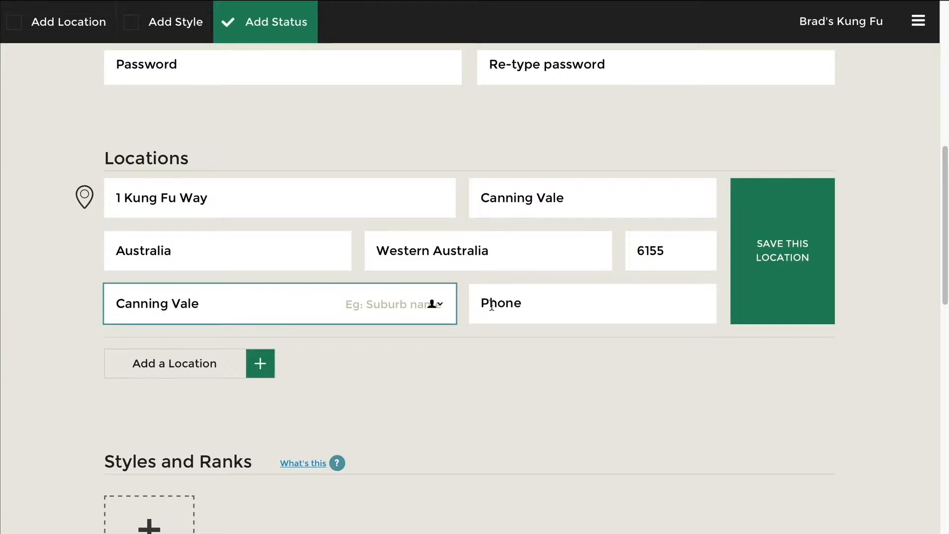
pyautogui.click(554, 313)
pyautogui.write('123')
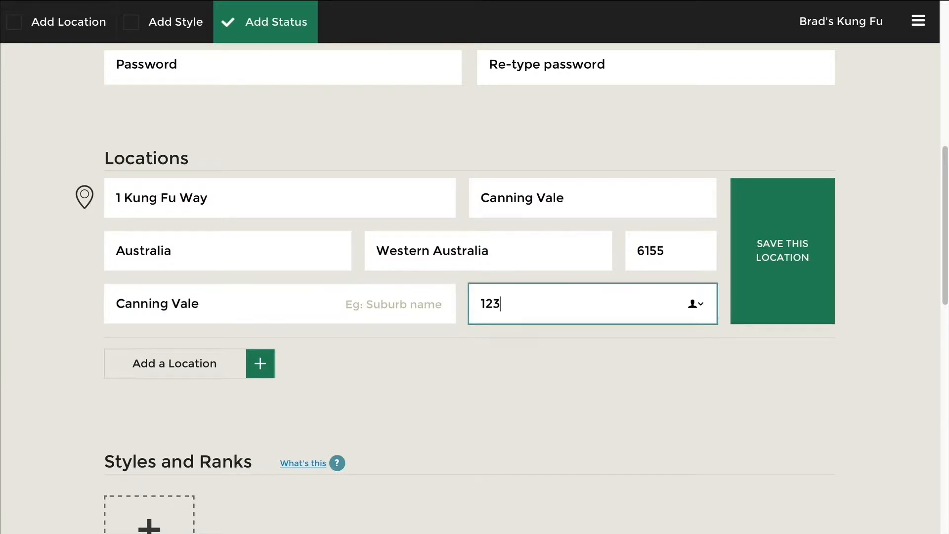
pyautogui.write('41234134')
pyautogui.click(788, 254)
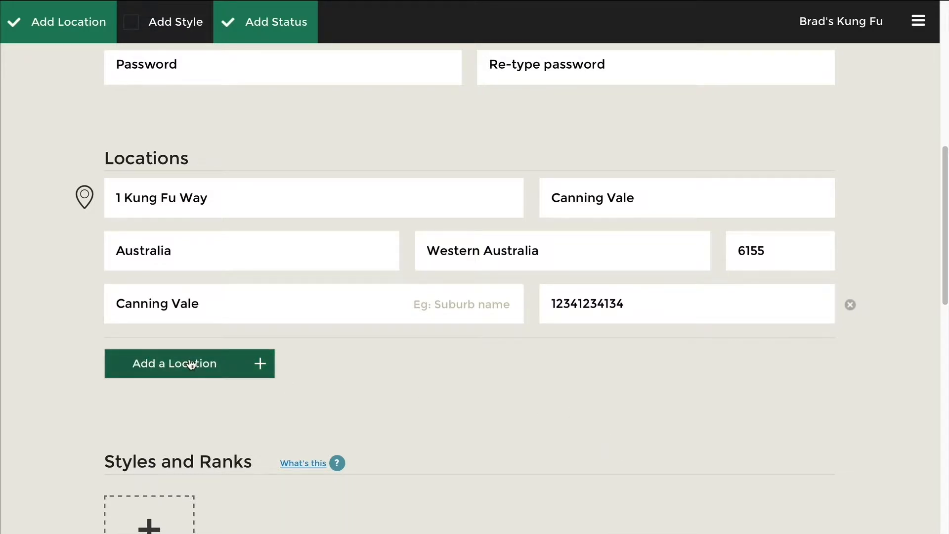
# - Add a second, empty location entry
pyautogui.click(210, 363)
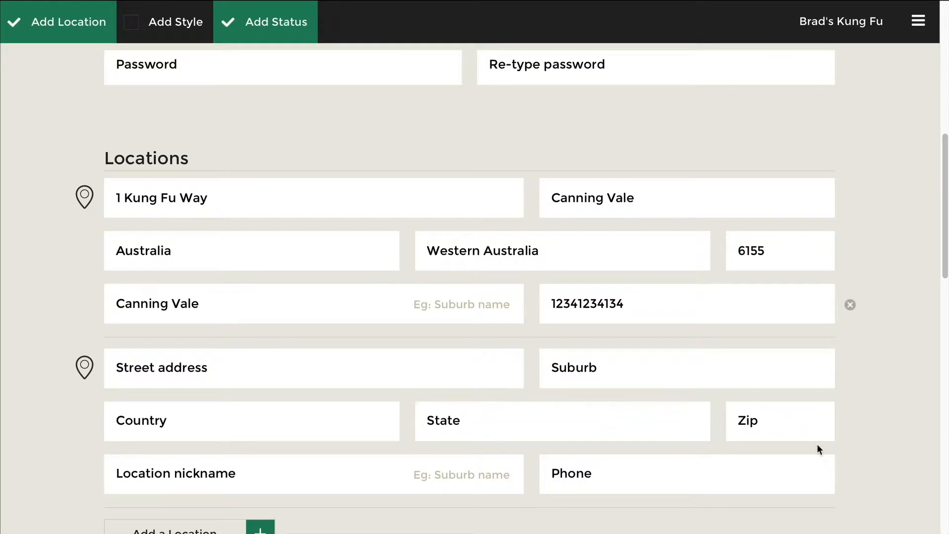
pyautogui.scroll(-2, 818, 447)
pyautogui.scroll(-6, 888, 418)
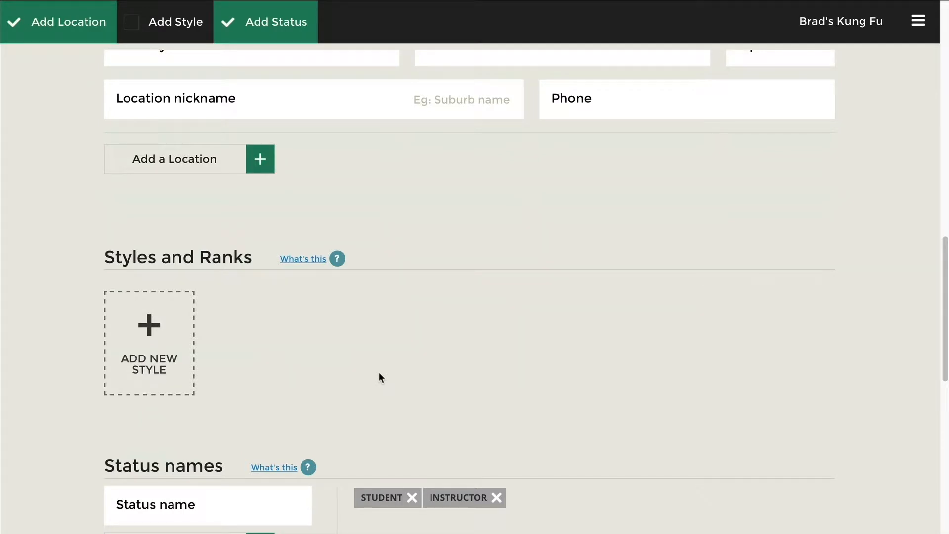
# - Create and save a new style named Personal Training
pyautogui.click(177, 328)
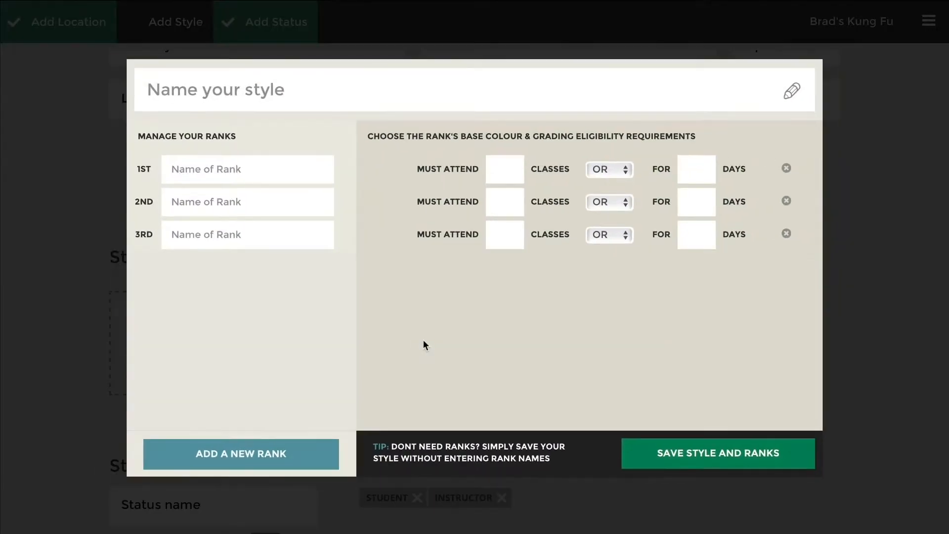
pyautogui.click(298, 92)
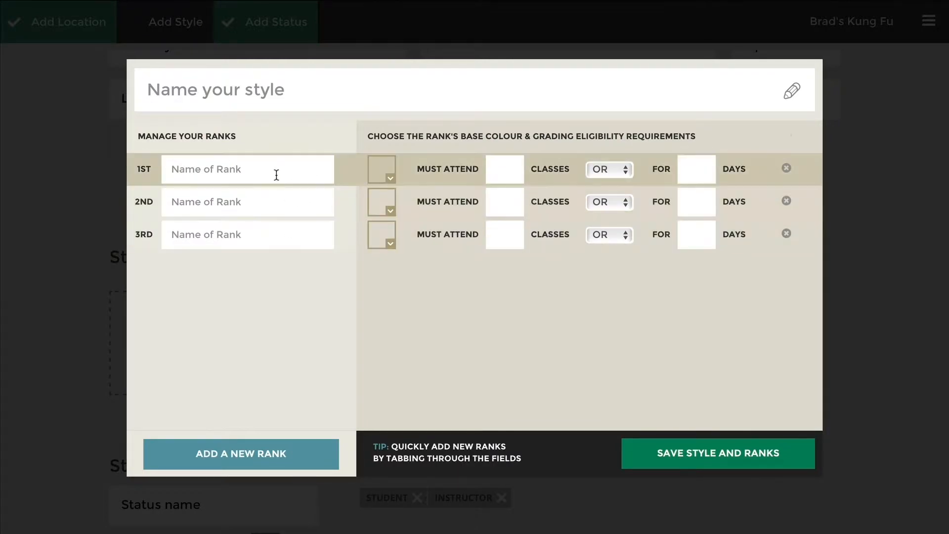
pyautogui.write('Per')
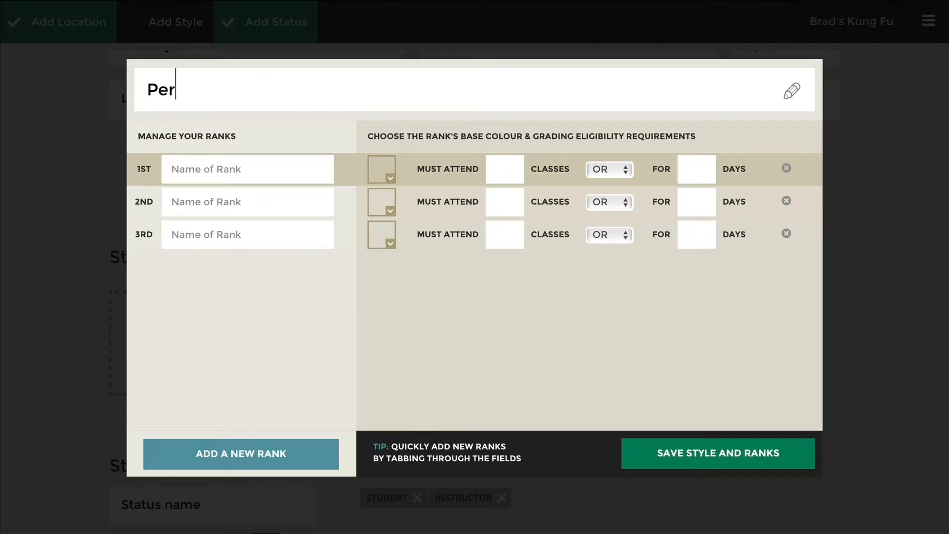
pyautogui.write('sonal Training')
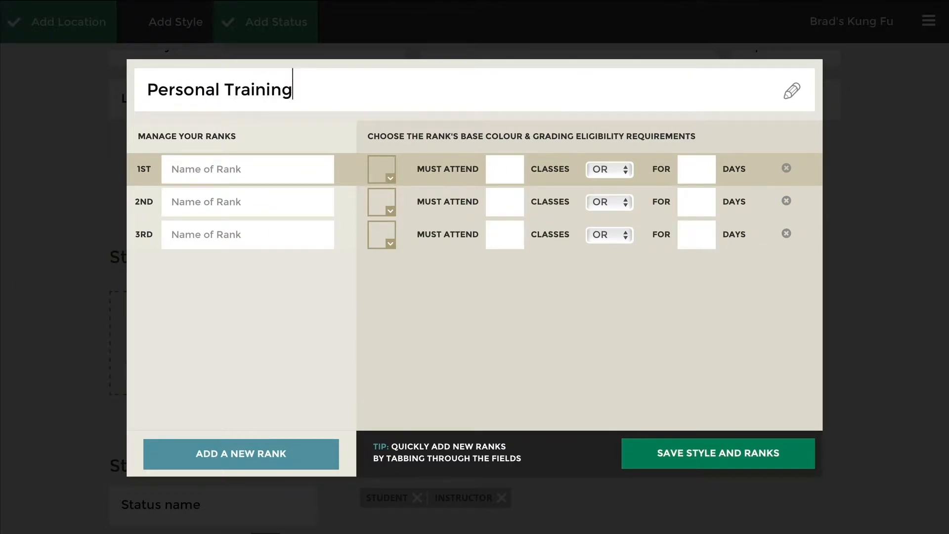
pyautogui.click(669, 453)
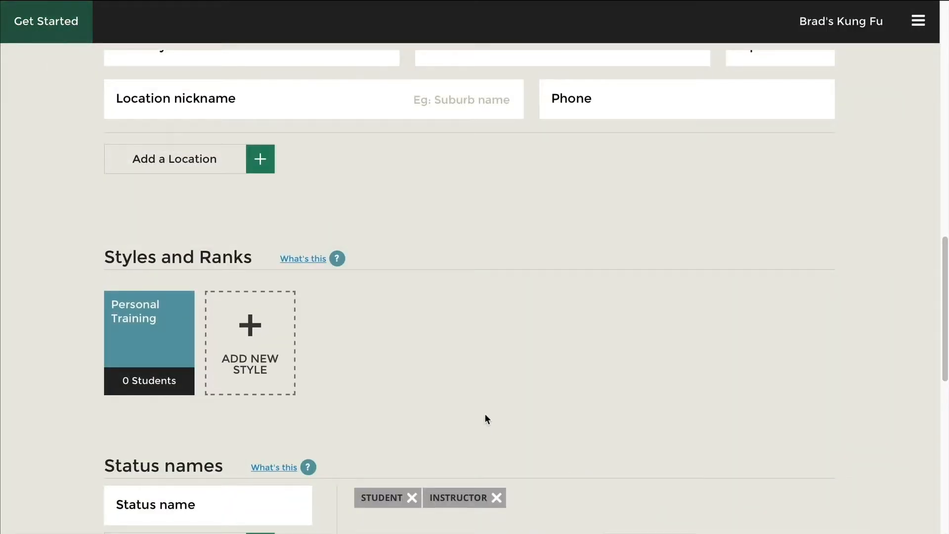
# - Start another new style and name it Adult Kung Fu
pyautogui.click(264, 348)
pyautogui.click(277, 84)
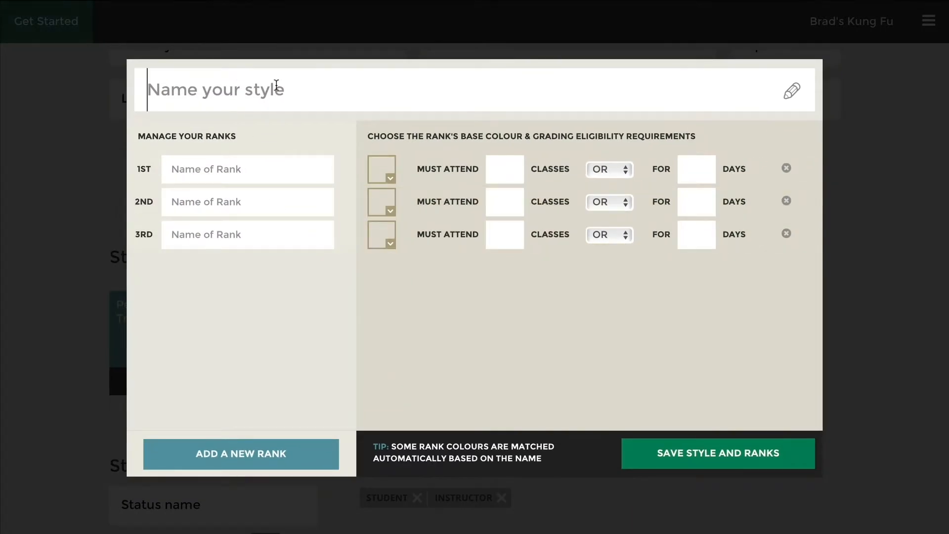
pyautogui.write('dult Kun')
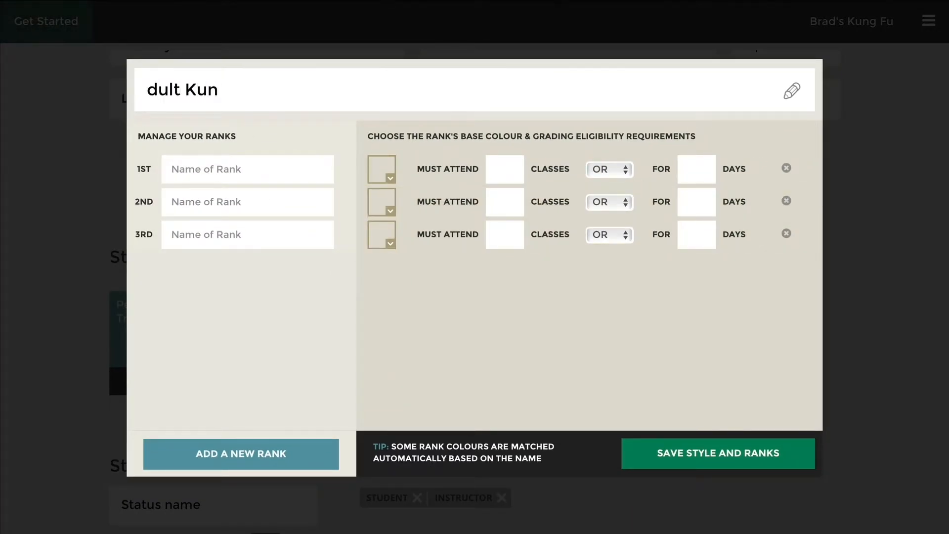
pyautogui.hotkey('ctrl', 'a')
pyautogui.press('Home')
pyautogui.write('A')
pyautogui.press('End')
pyautogui.write('g Fu')
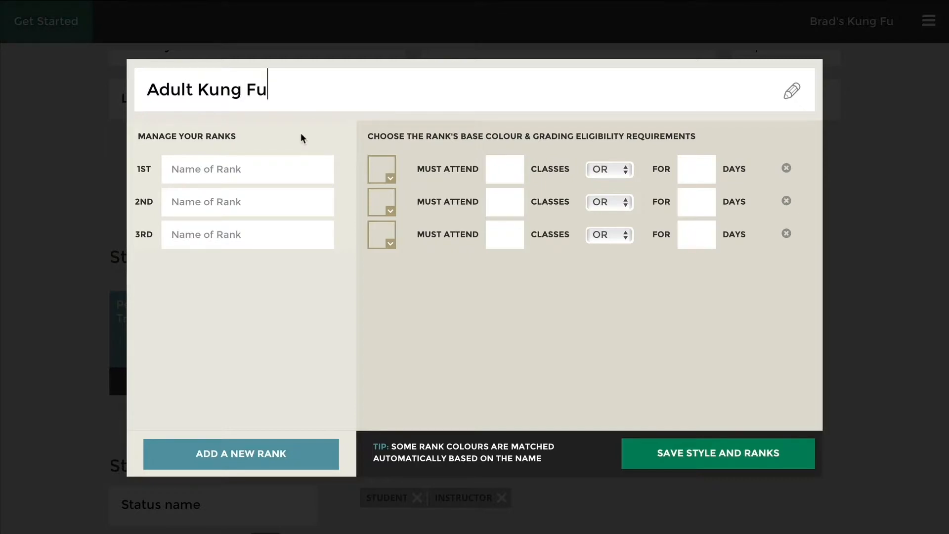
# - Add the first three ranks: White Sash, Gold Sash and Orange Sash
pyautogui.click(264, 171)
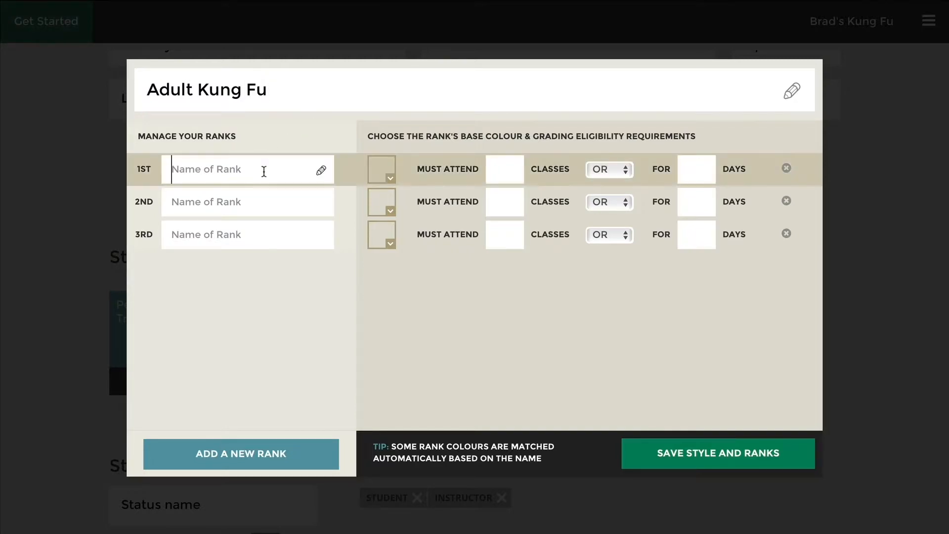
pyautogui.write('White')
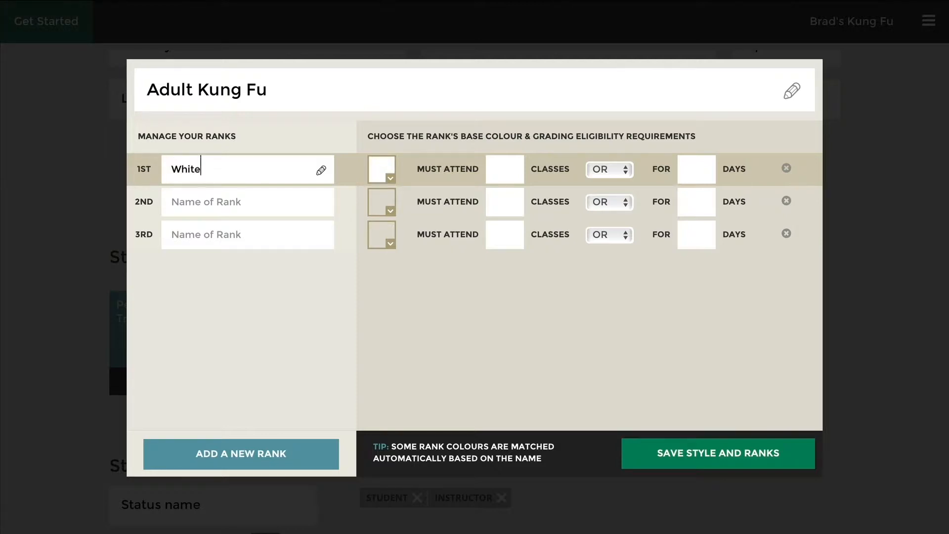
pyautogui.write(' Sash')
pyautogui.press('BackSpace')
pyautogui.write('sh')
pyautogui.press('Tab')
pyautogui.press('Tab')
pyautogui.press('Tab')
pyautogui.press('Tab')
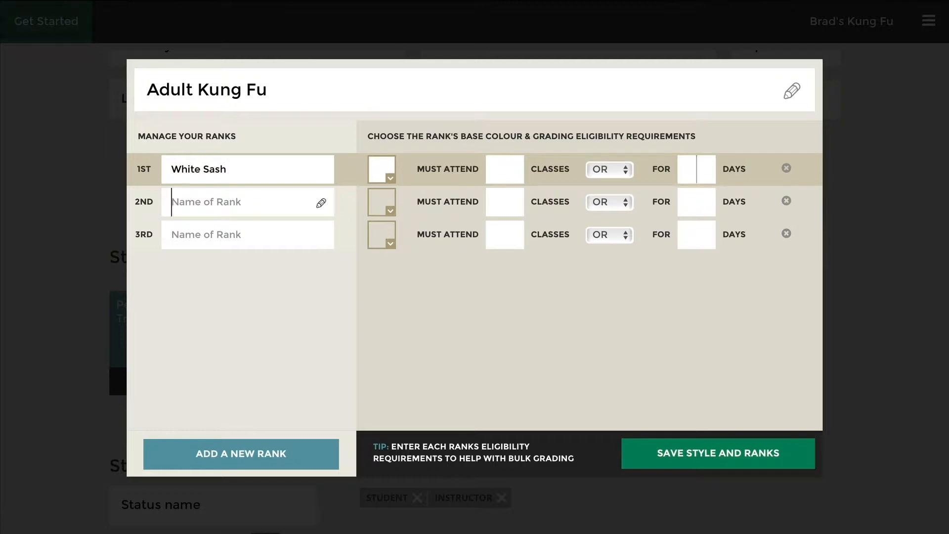
pyautogui.write('Gold Sash')
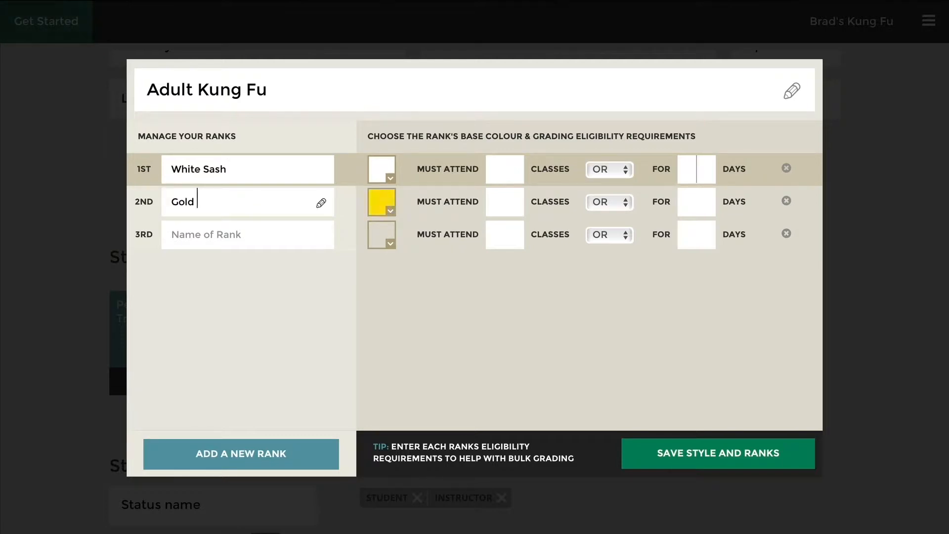
pyautogui.press('Tab')
pyautogui.press('Tab')
pyautogui.press('Tab')
pyautogui.press('Tab')
pyautogui.write('Ye')
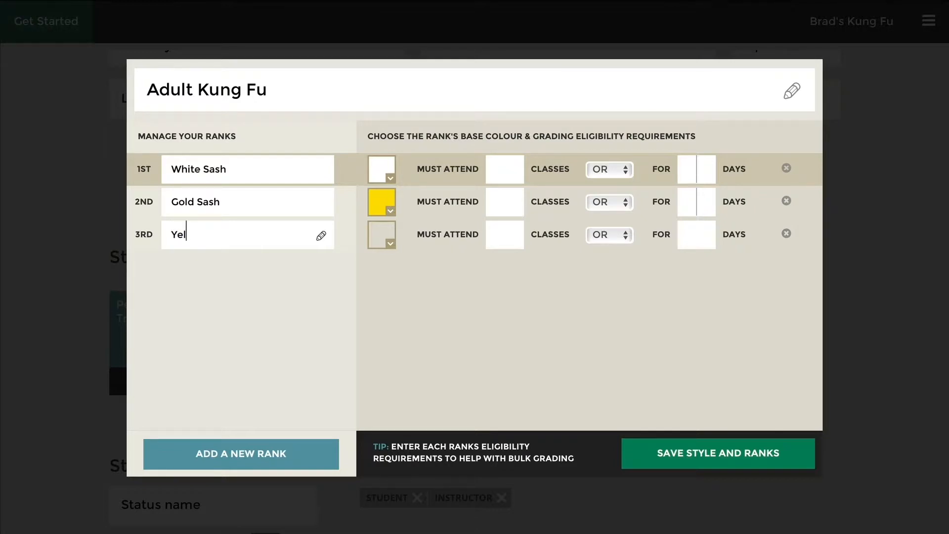
pyautogui.press('BackSpace')
pyautogui.press('BackSpace')
pyautogui.write('Orange')
pyautogui.press('Tab')
pyautogui.press('Tab')
pyautogui.press('Tab')
pyautogui.press('Tab')
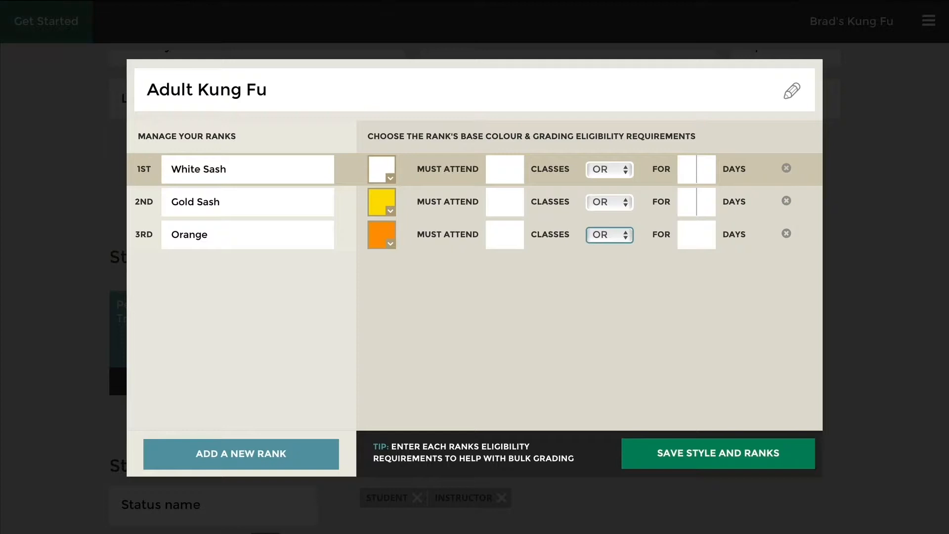
pyautogui.click(265, 232)
pyautogui.write('Sash')
# - Add Green Sash and Purple Sash, giving Purple Sash a dark violet colour
pyautogui.click(277, 271)
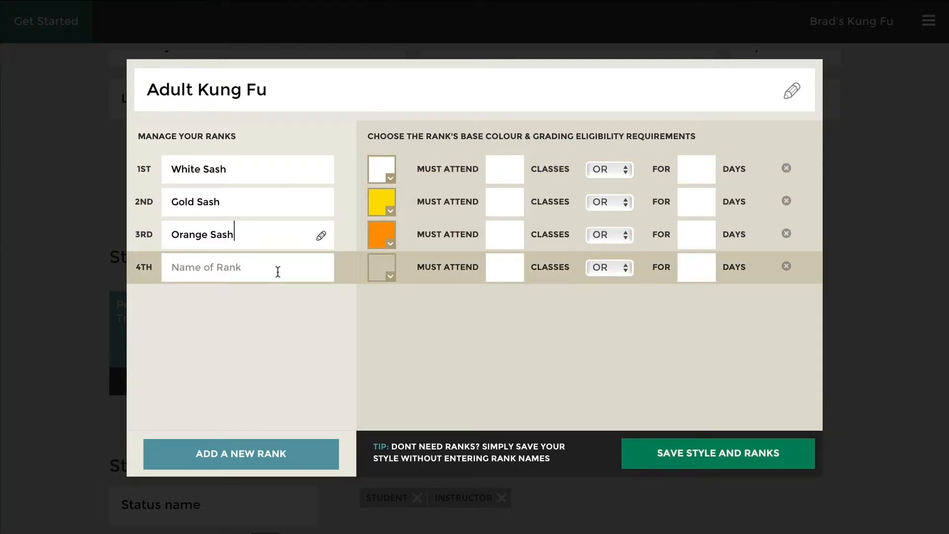
pyautogui.write('Green')
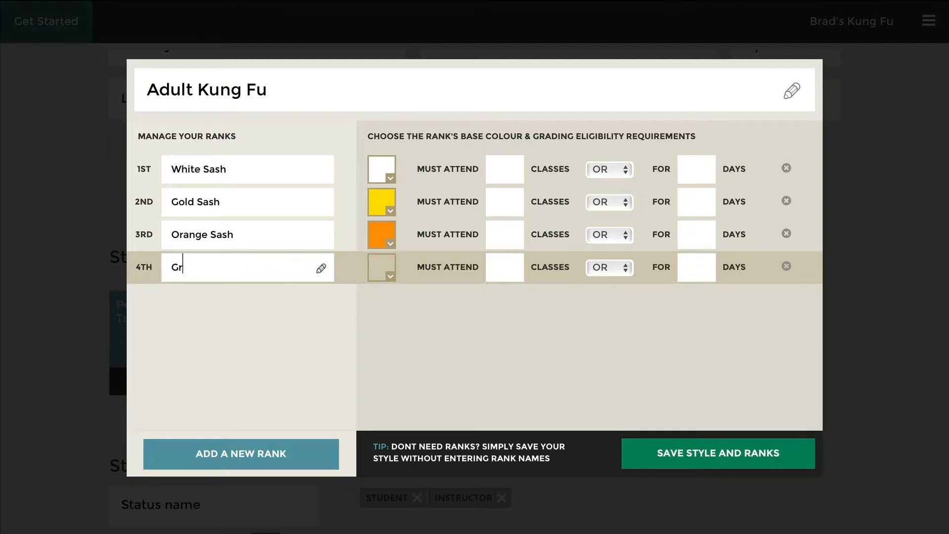
pyautogui.write('sh')
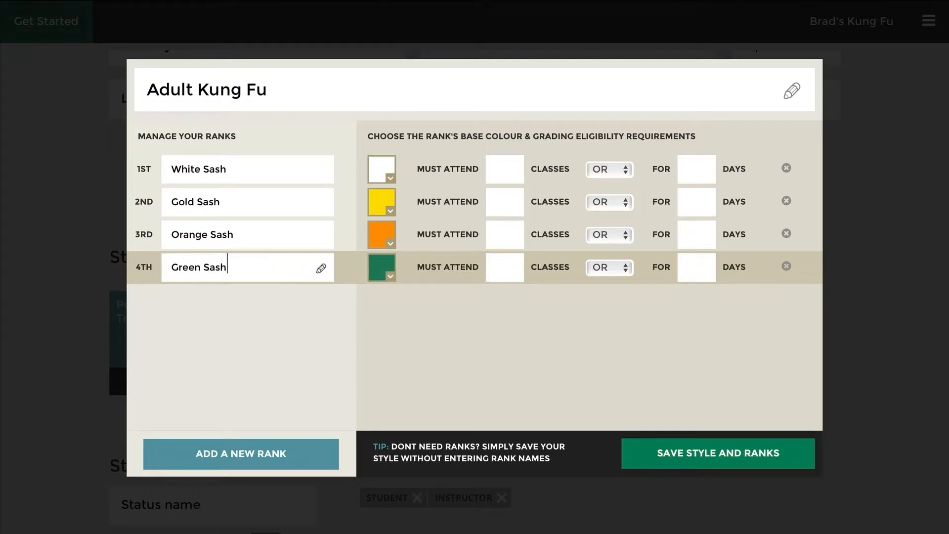
pyautogui.click(505, 267)
pyautogui.press('Tab')
pyautogui.press('Tab')
pyautogui.press('Tab')
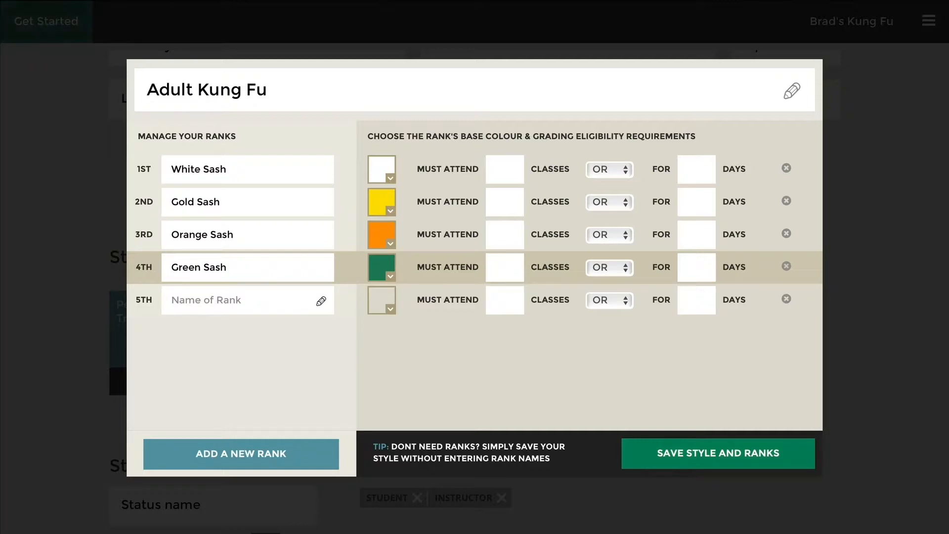
pyautogui.write('Purple Sash')
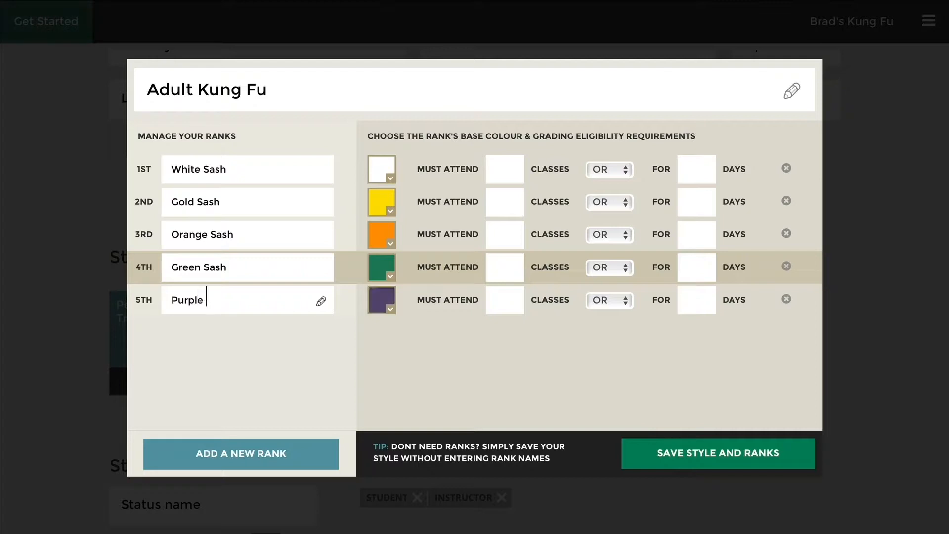
pyautogui.click(381, 300)
pyautogui.moveTo(491, 268)
pyautogui.mouseDown()
pyautogui.moveTo(527, 253)
pyautogui.moveTo(536, 273)
pyautogui.mouseUp()
pyautogui.moveTo(524, 239)
pyautogui.mouseDown()
pyautogui.moveTo(517, 218)
pyautogui.moveTo(537, 209)
pyautogui.mouseUp()
pyautogui.moveTo(541, 253)
pyautogui.mouseDown()
pyautogui.moveTo(516, 266)
pyautogui.moveTo(511, 231)
pyautogui.moveTo(532, 271)
pyautogui.moveTo(522, 260)
pyautogui.mouseUp()
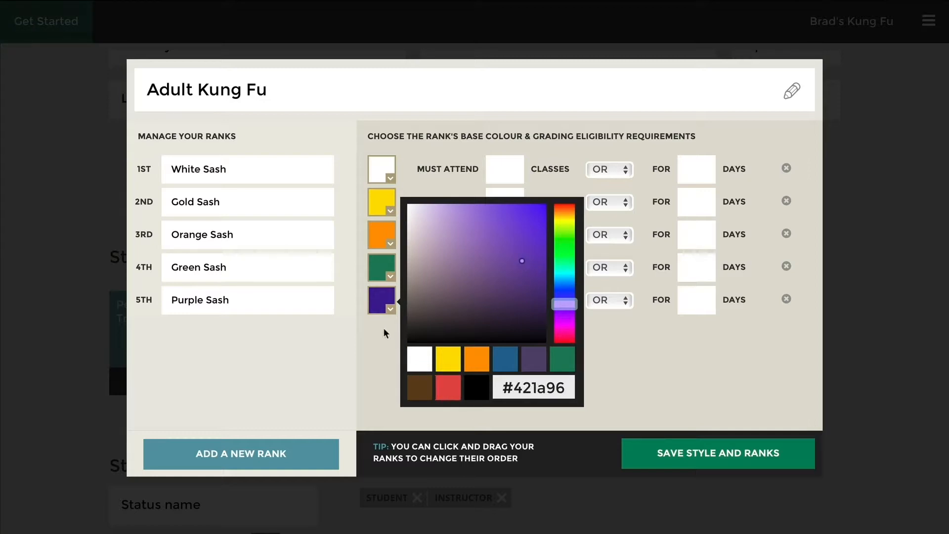
pyautogui.click(373, 357)
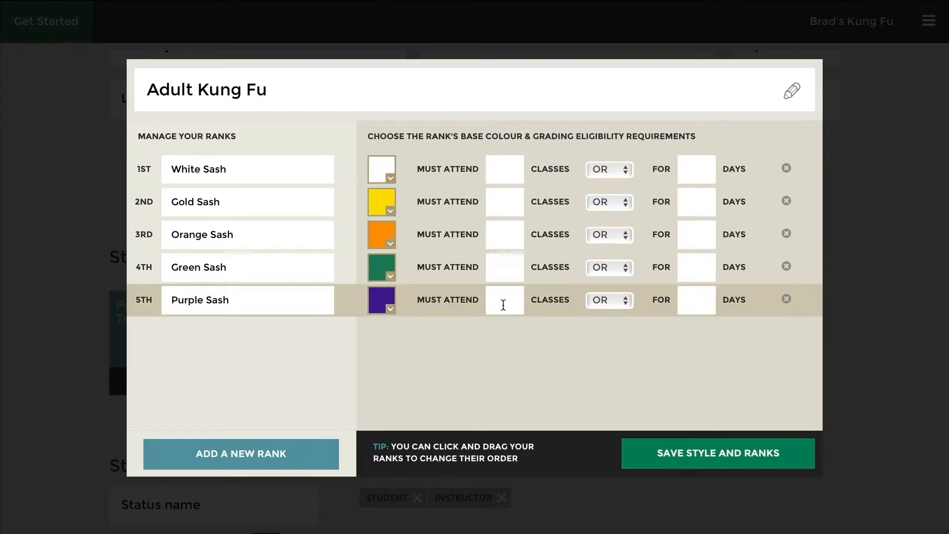
# - Add Brown Sash, Red Sash and Black Sash, then type Gold Sash 1 Stripe as the ninth rank
pyautogui.press('Tab')
pyautogui.press('Tab')
pyautogui.press('Tab')
pyautogui.press('Tab')
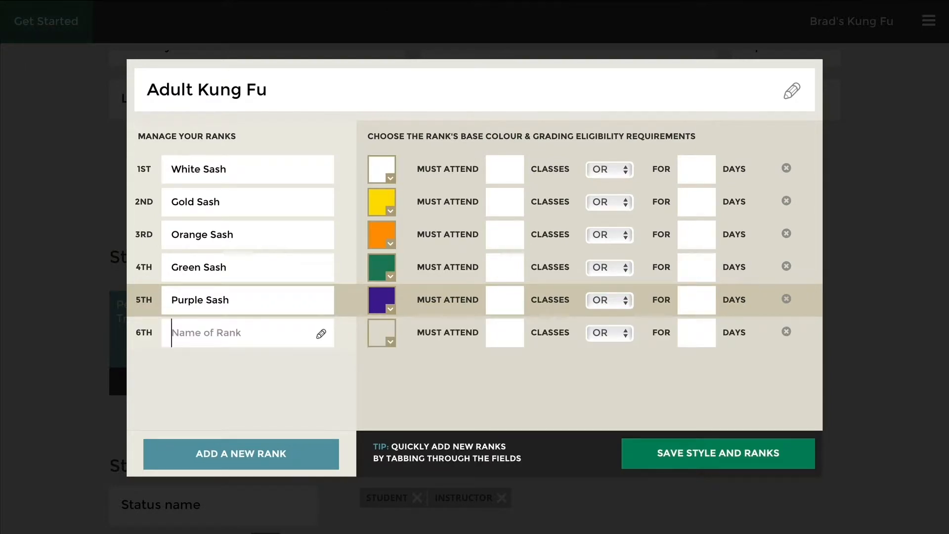
pyautogui.write('Brown Sash')
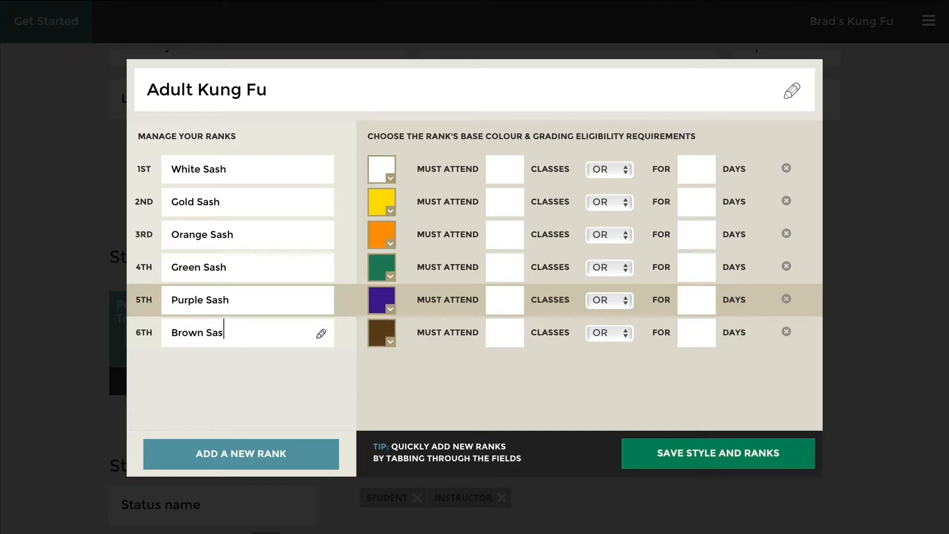
pyautogui.press('Tab')
pyautogui.press('Tab')
pyautogui.press('Tab')
pyautogui.press('Tab')
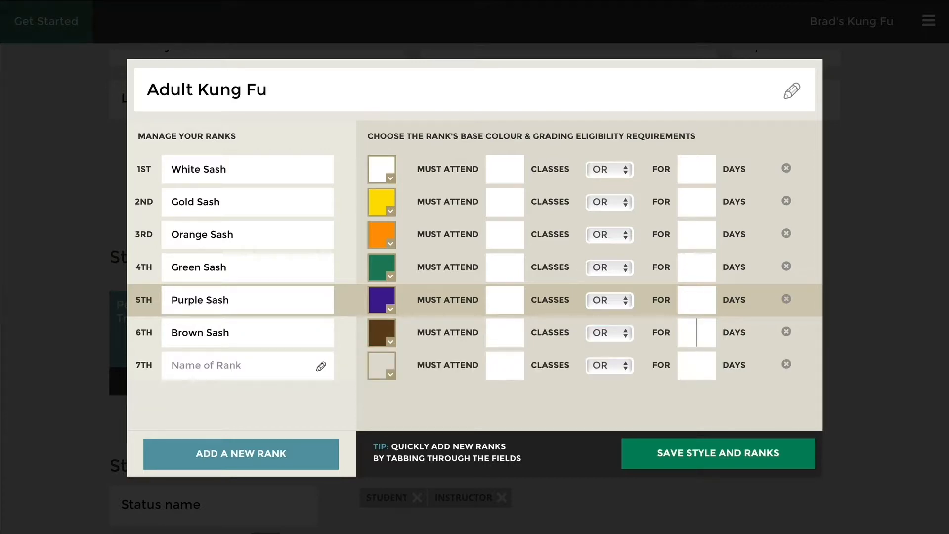
pyautogui.write('Red Sash')
pyautogui.press('Tab')
pyautogui.press('Tab')
pyautogui.press('Tab')
pyautogui.press('Tab')
pyautogui.write('Bla')
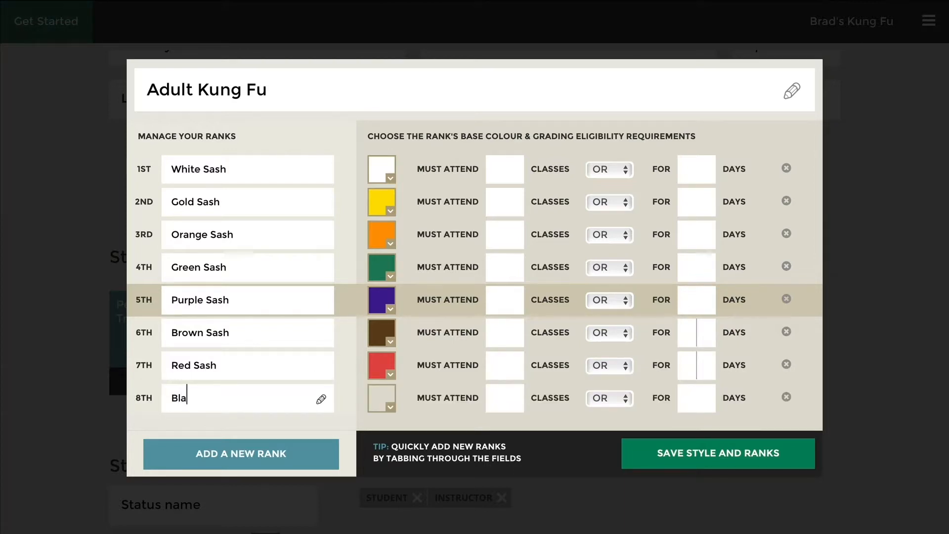
pyautogui.write('ck Sash')
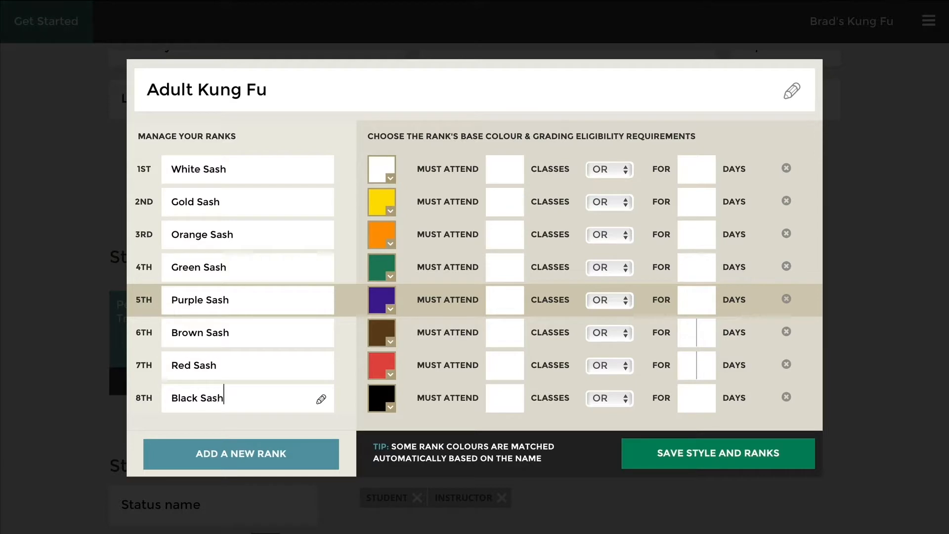
pyautogui.press('Tab')
pyautogui.press('Tab')
pyautogui.press('Tab')
pyautogui.press('Tab')
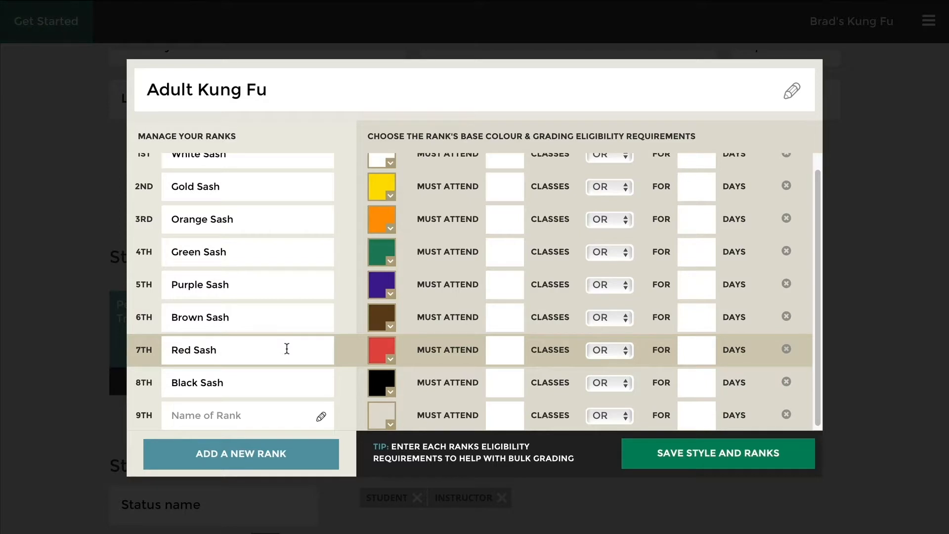
pyautogui.write('Gold ')
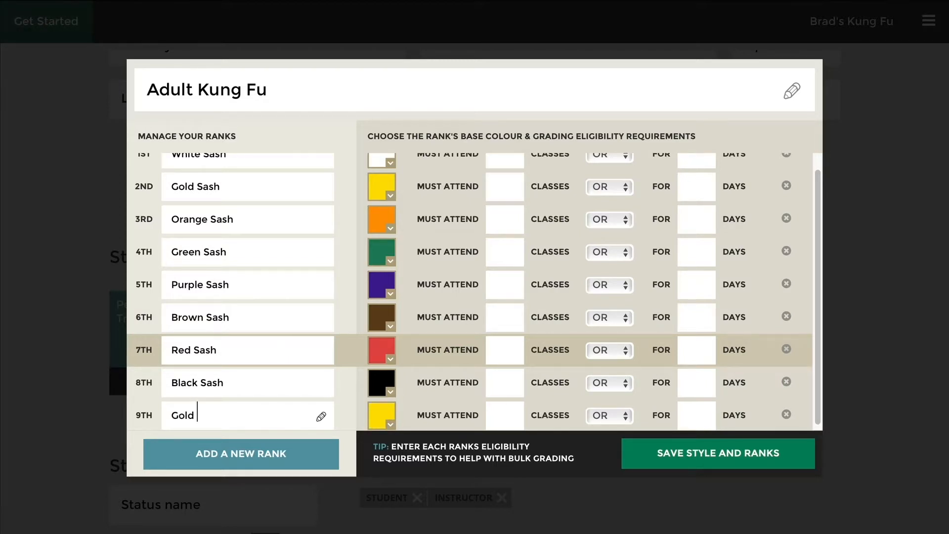
pyautogui.write('Sash 1 Stripe')
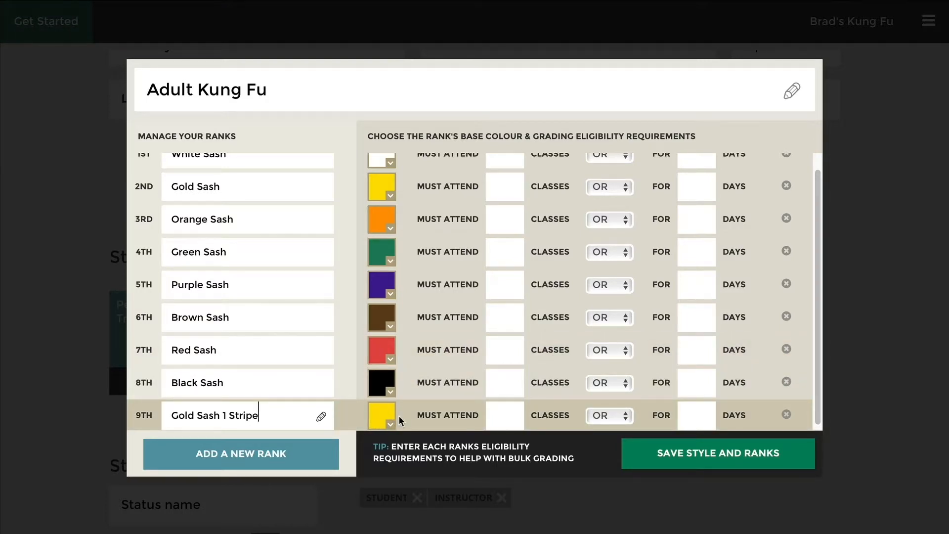
# - Give Gold Sash 1 Stripe the bright yellow preset colour (#ffde00)
pyautogui.click(381, 417)
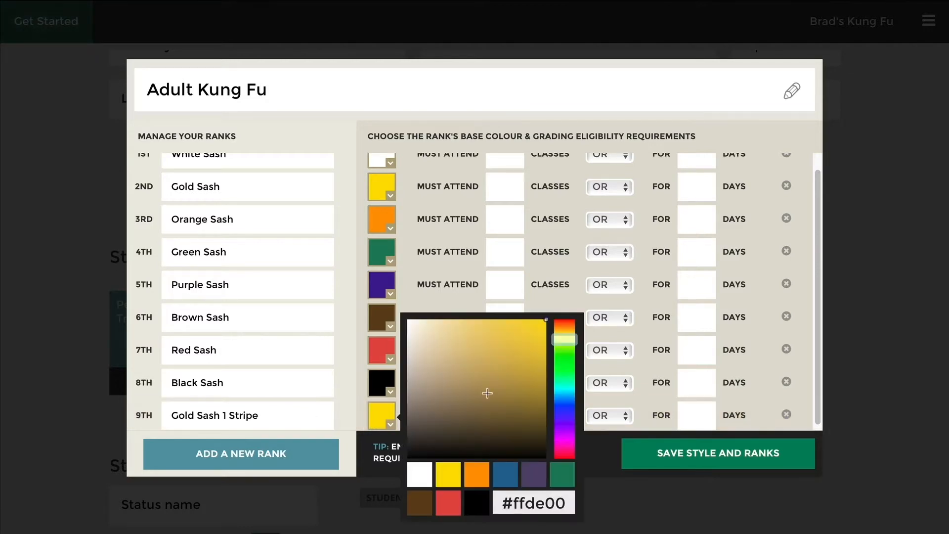
pyautogui.moveTo(563, 338); pyautogui.dragTo(563, 331)
pyautogui.click(532, 330)
pyautogui.click(518, 341)
pyautogui.moveTo(518, 341)
pyautogui.mouseDown()
pyautogui.moveTo(492, 367)
pyautogui.moveTo(521, 350)
pyautogui.mouseUp()
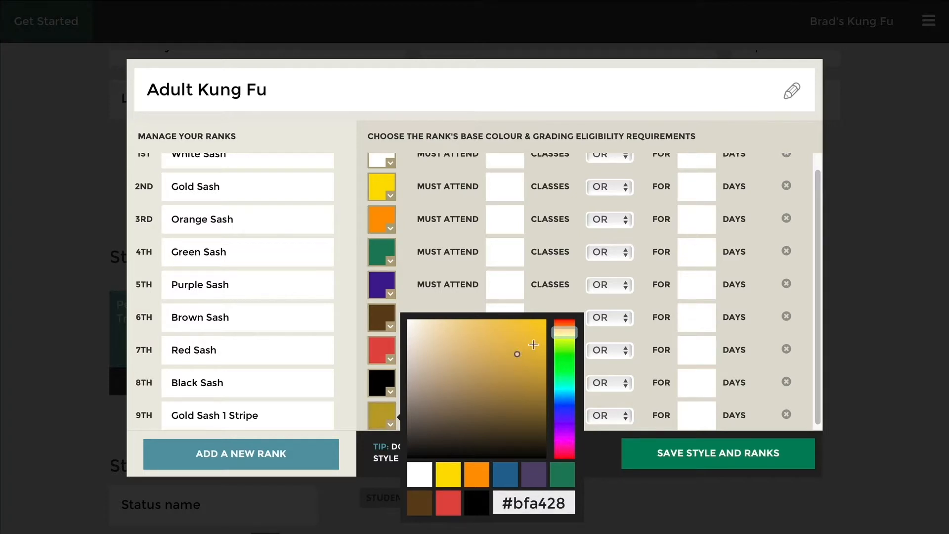
pyautogui.click(448, 474)
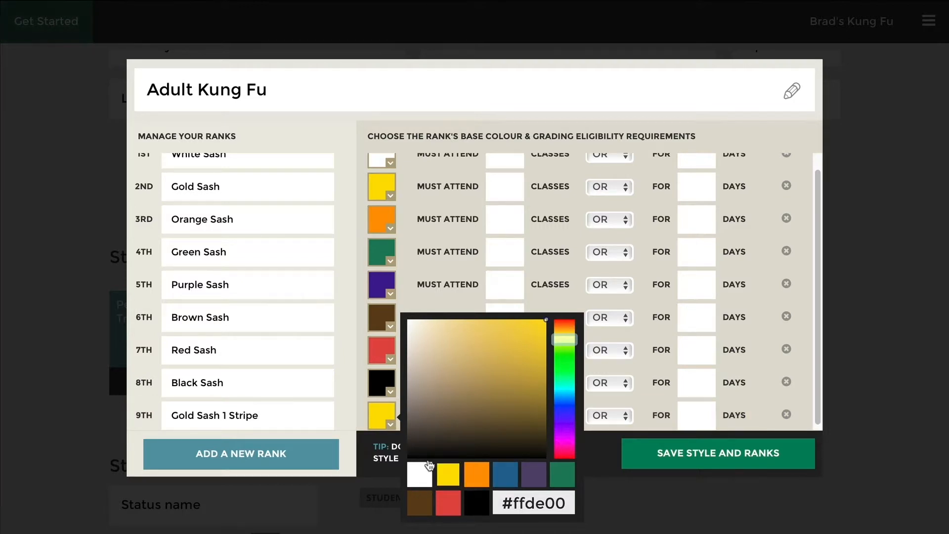
pyautogui.click(341, 420)
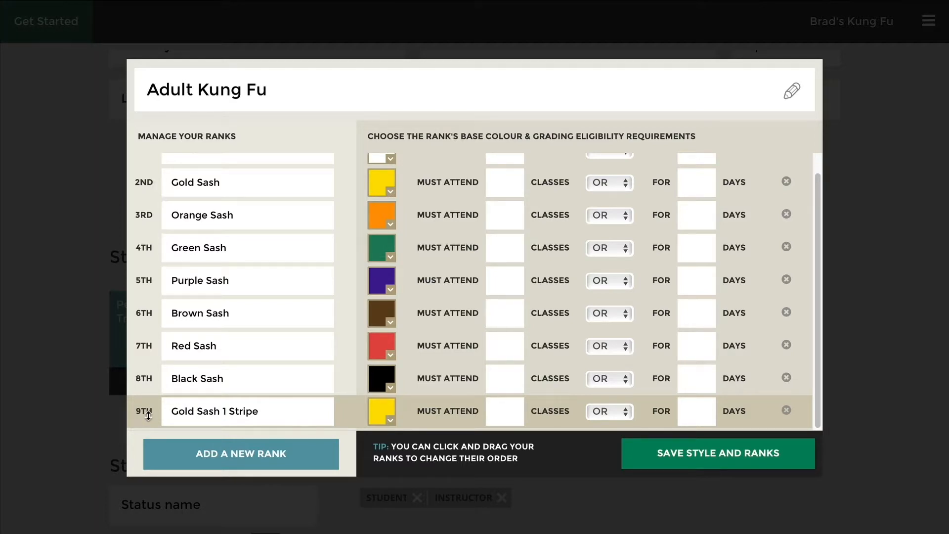
# - Move Gold Sash 1 Stripe up to third place, right after Gold Sash
pyautogui.moveTo(148, 415); pyautogui.dragTo(152, 204)
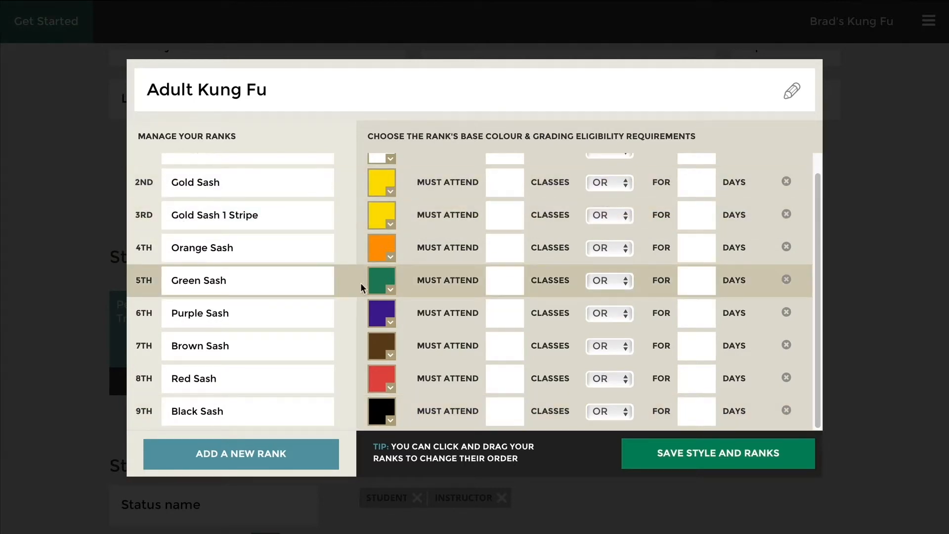
pyautogui.scroll(1, 296, 210)
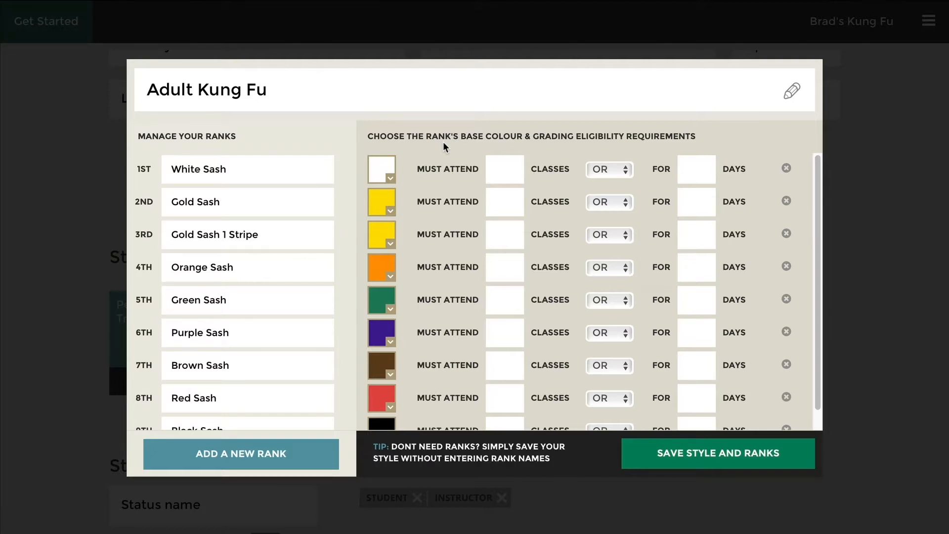
pyautogui.click(505, 167)
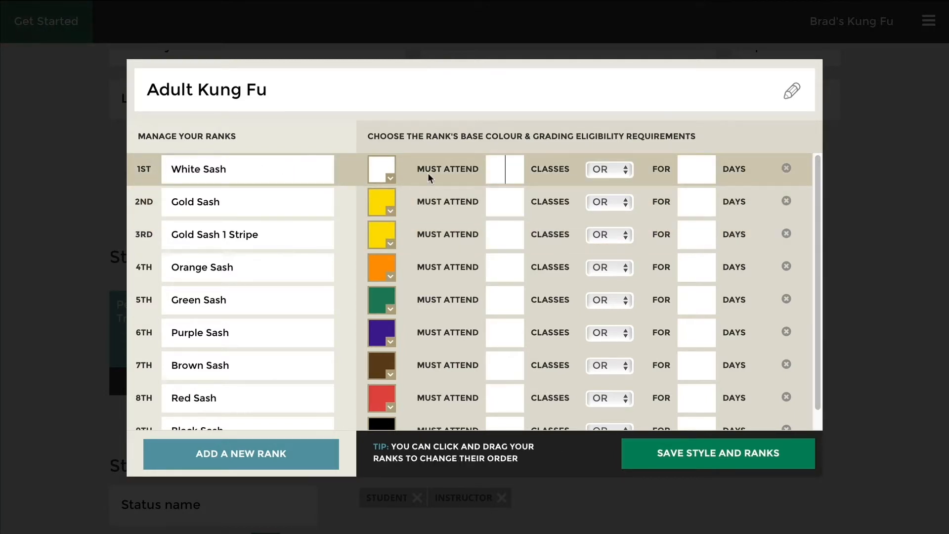
# - Require 2 classes or 7 days for White Sash, and 8 classes or 30 days for Gold Sash and Gold Sash 1 Stripe
pyautogui.write('2')
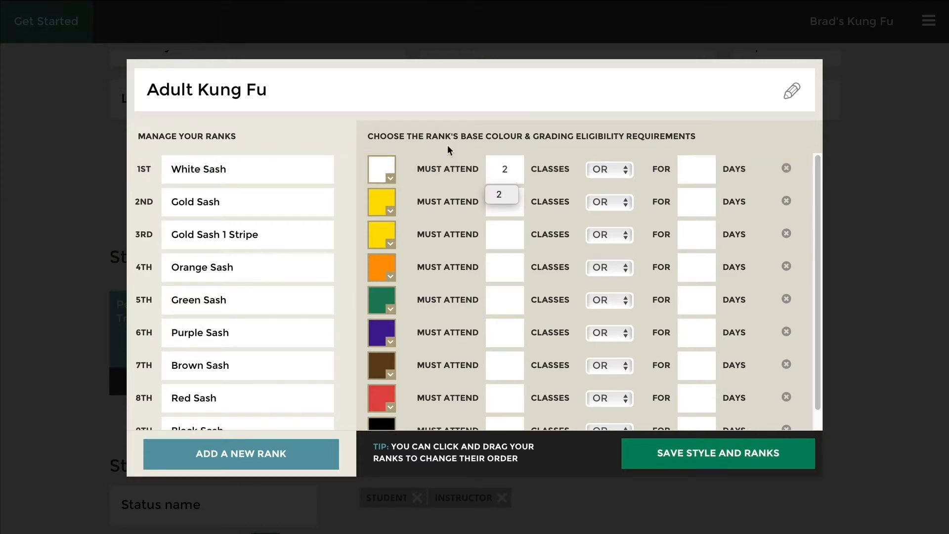
pyautogui.click(694, 172)
pyautogui.write('7')
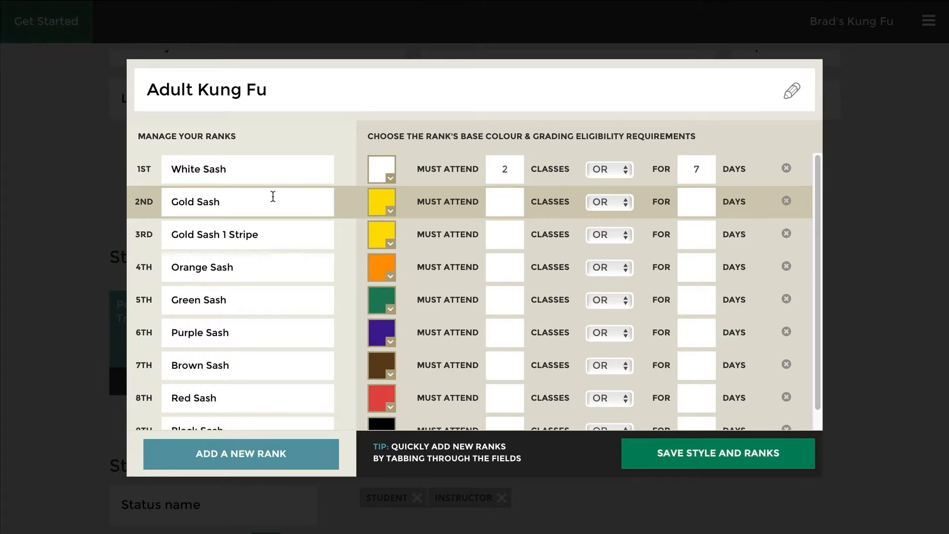
pyautogui.write('8')
pyautogui.click(697, 201)
pyautogui.write('30')
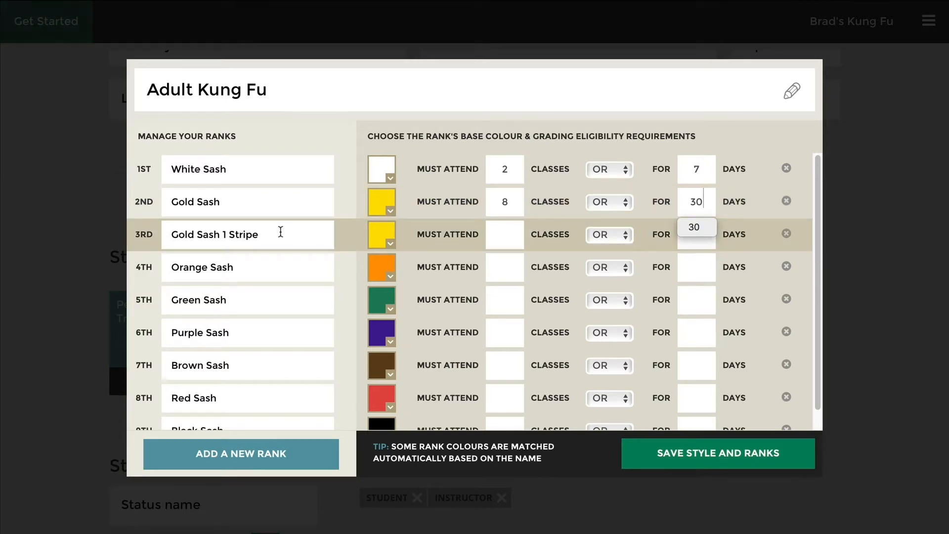
pyautogui.click(499, 235)
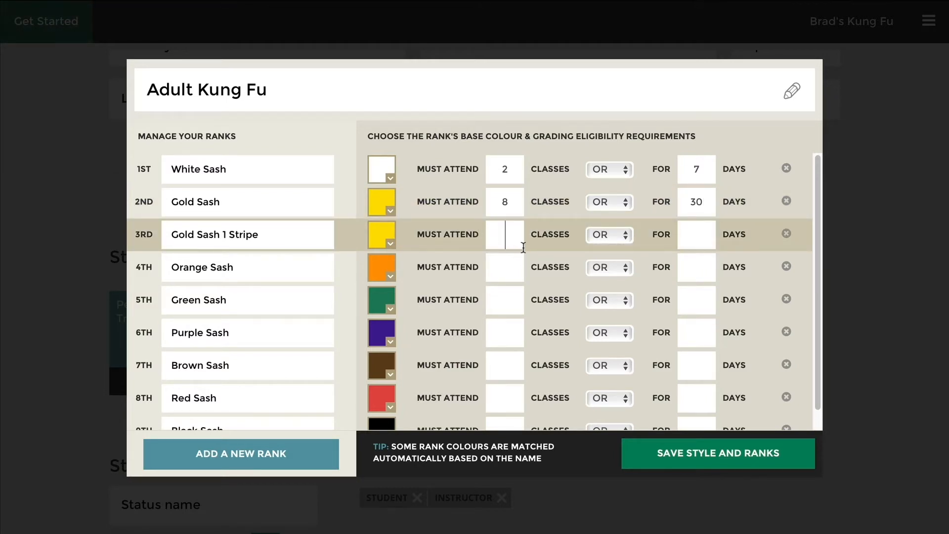
pyautogui.write('8')
pyautogui.click(686, 230)
pyautogui.write('30')
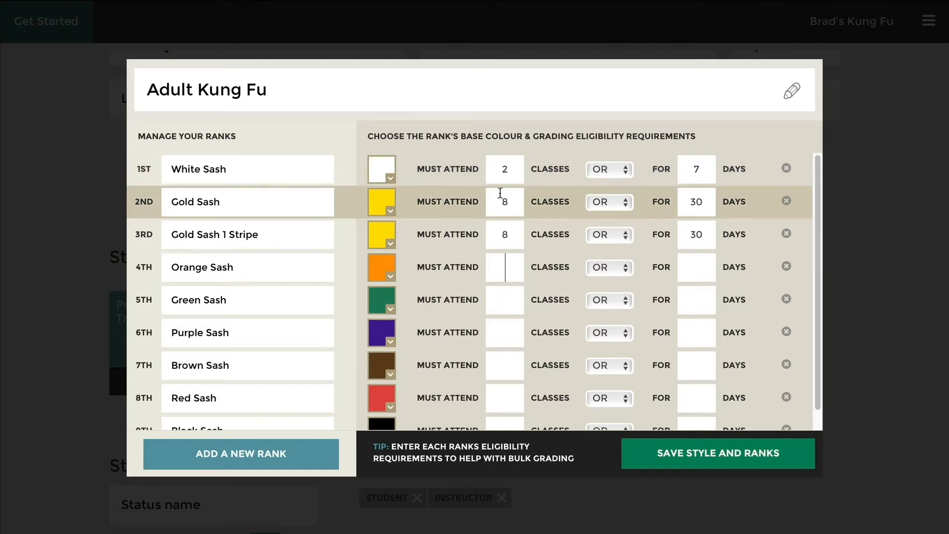
# - Give Orange, Green and Purple Sash 8 classes or 30 days each, and save the ranks
pyautogui.scroll(-1, 545, 336)
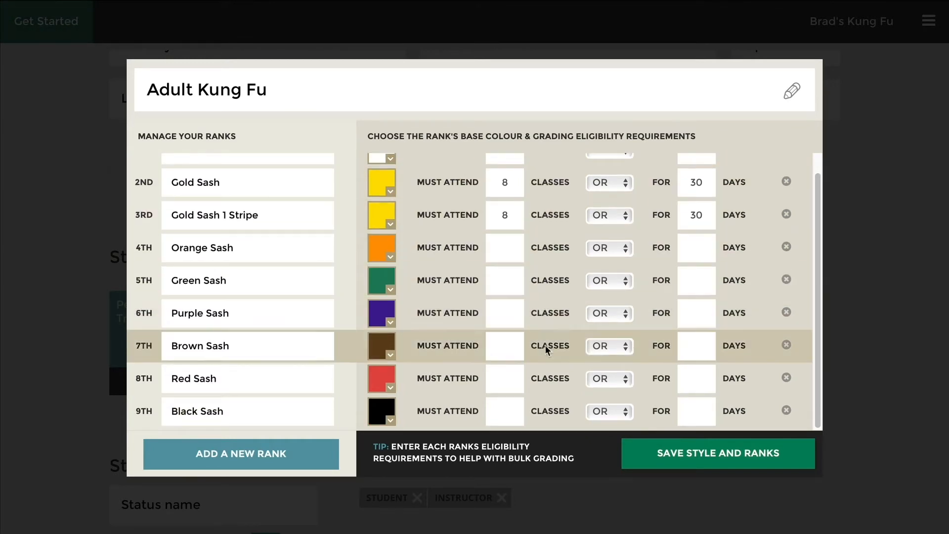
pyautogui.click(507, 406)
pyautogui.scroll(1, 556, 367)
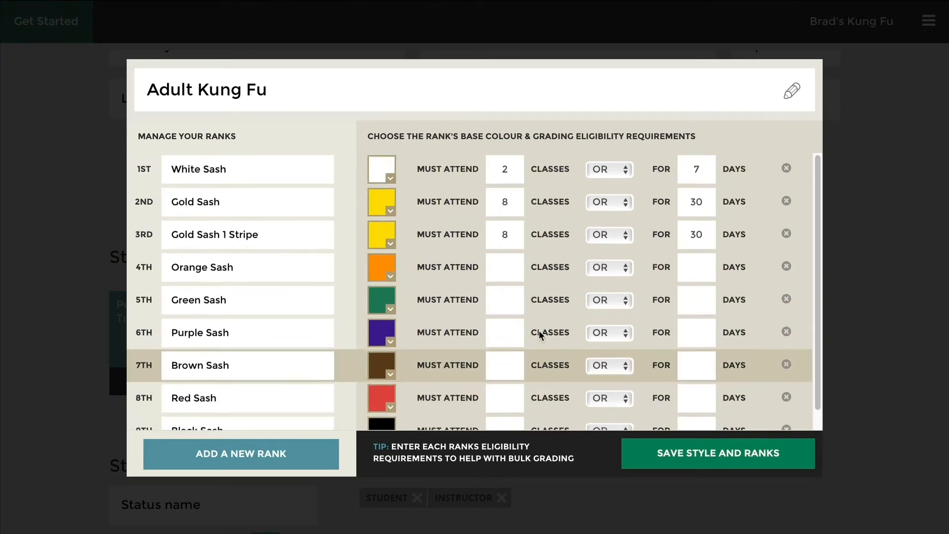
pyautogui.click(504, 267)
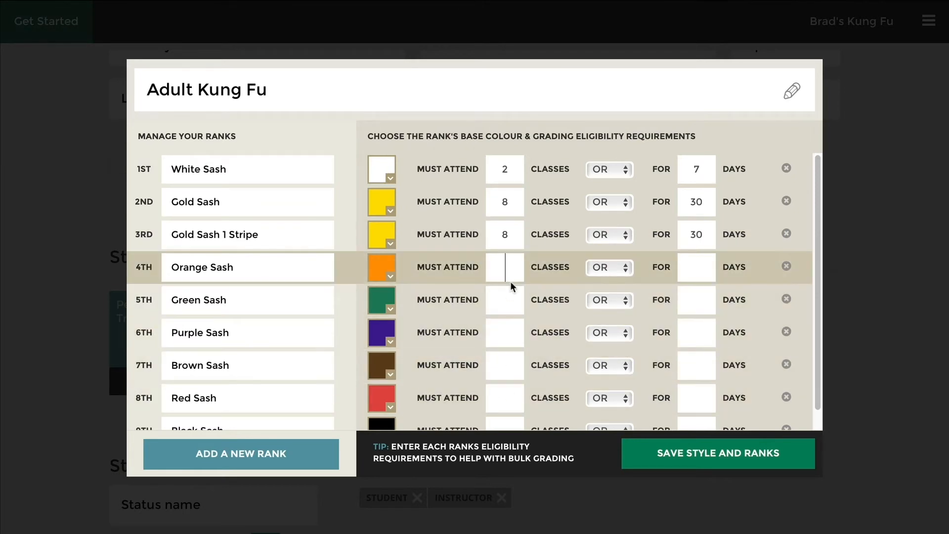
pyautogui.write('8')
pyautogui.click(507, 299)
pyautogui.write('8')
pyautogui.click(506, 331)
pyautogui.write('8')
pyautogui.click(692, 265)
pyautogui.write('30')
pyautogui.click(691, 287)
pyautogui.write('30')
pyautogui.click(701, 332)
pyautogui.write('30')
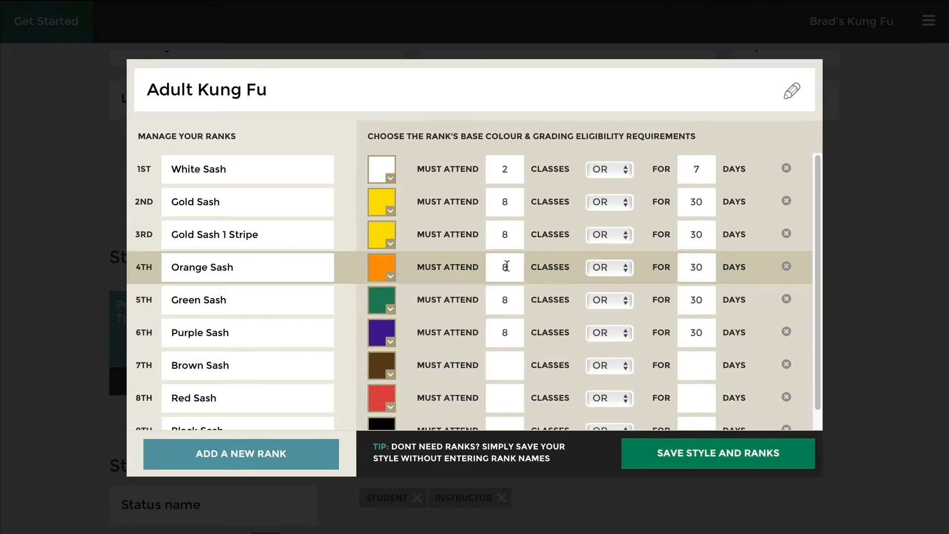
pyautogui.click(688, 455)
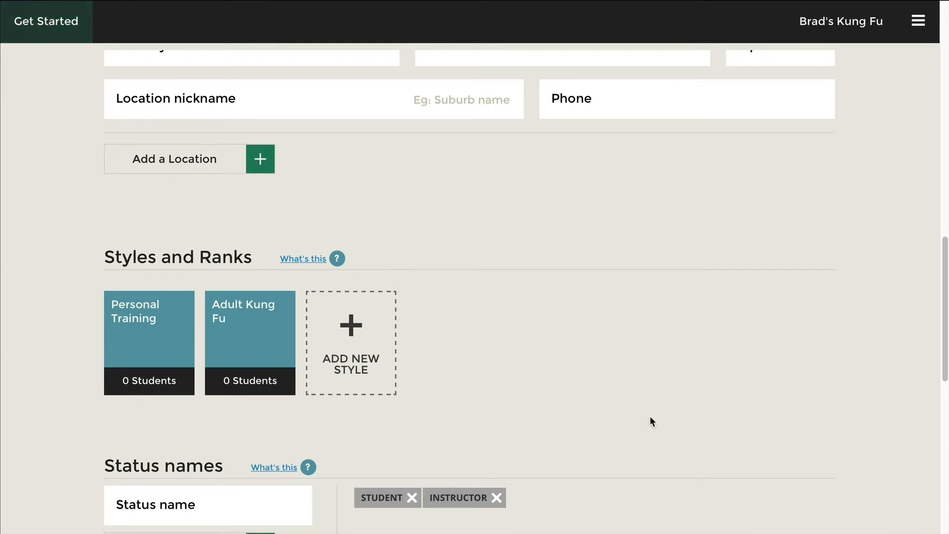
# - Scroll past the Adult Kung Fu and Personal Training styles to the Status name field
pyautogui.scroll(-4, 650, 421)
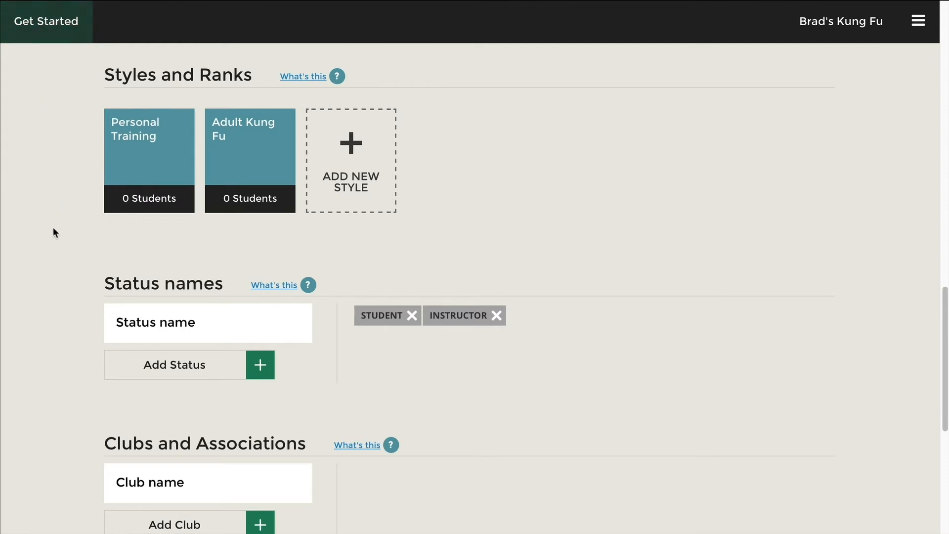
pyautogui.scroll(-1, 52, 240)
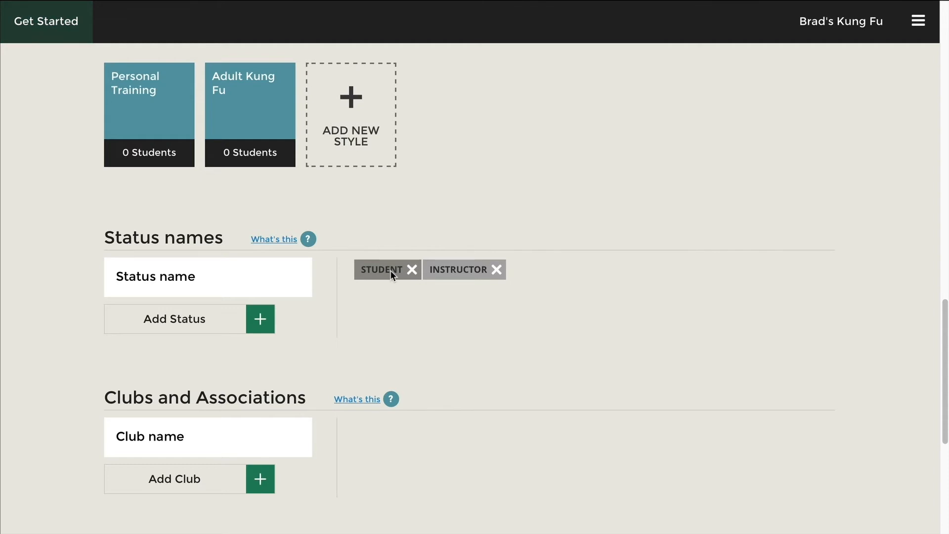
pyautogui.click(222, 277)
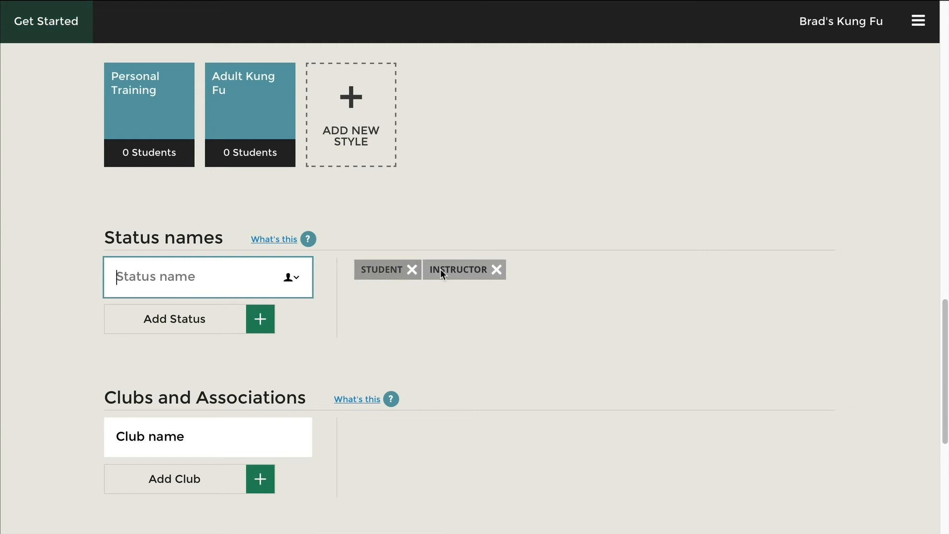
pyautogui.scroll(-1, 75, 370)
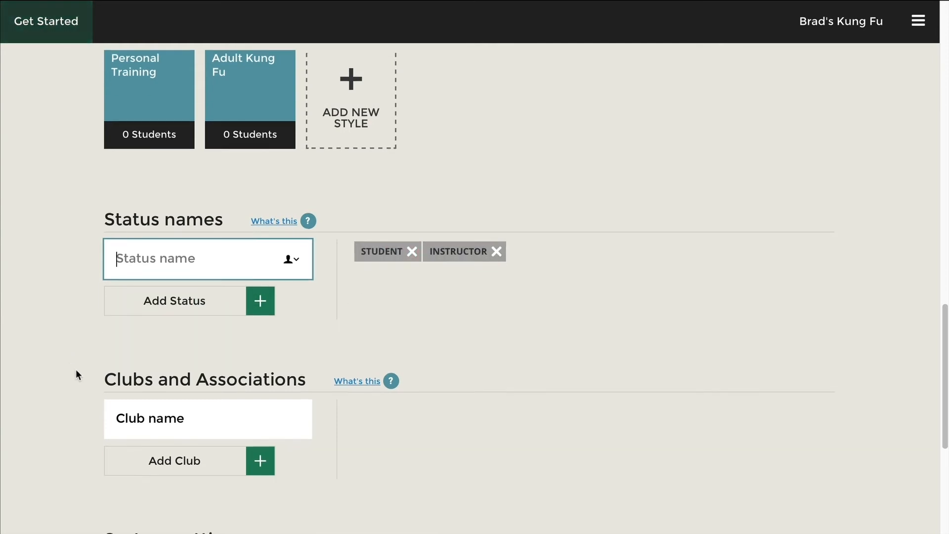
pyautogui.scroll(-1, 76, 369)
# - Add three clubs: Black Belt Club, Weapons Club and Sparring Class
pyautogui.click(139, 368)
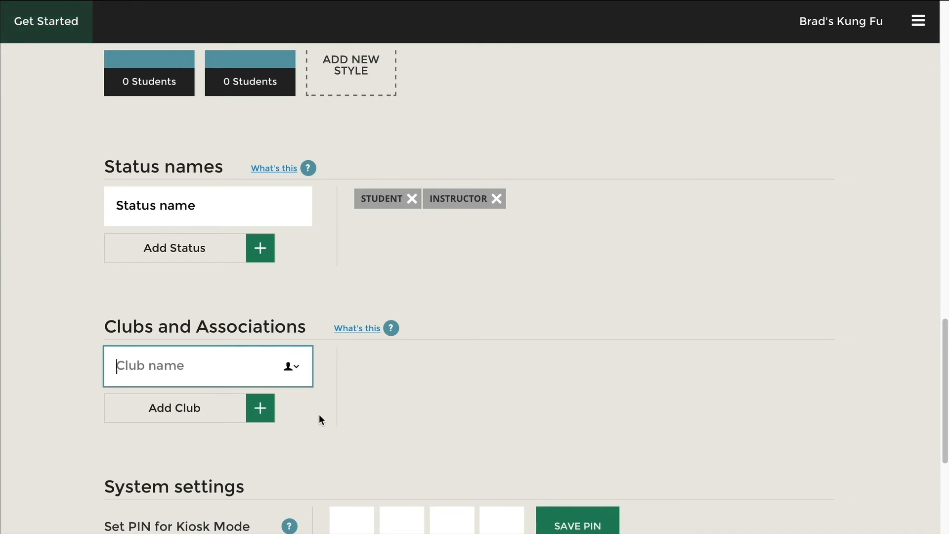
pyautogui.write('Blac')
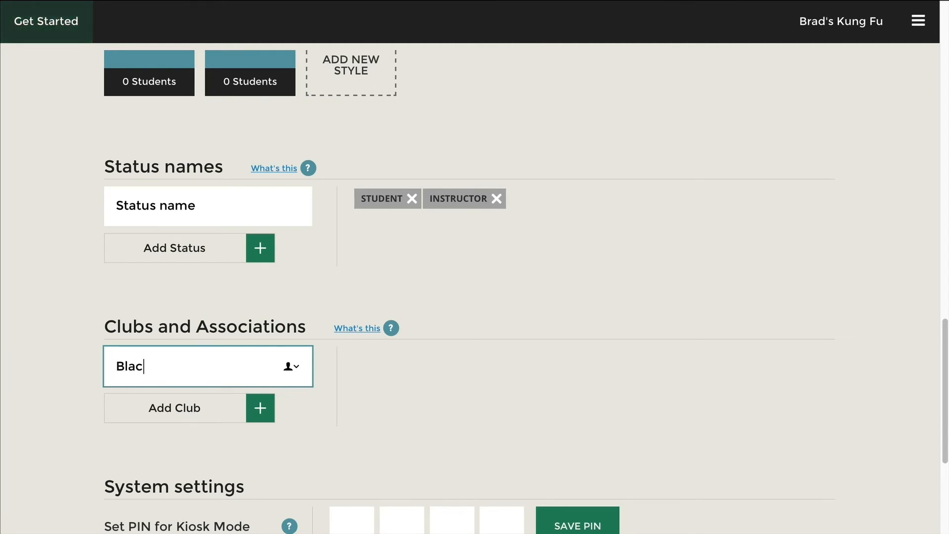
pyautogui.write('k Belt Club')
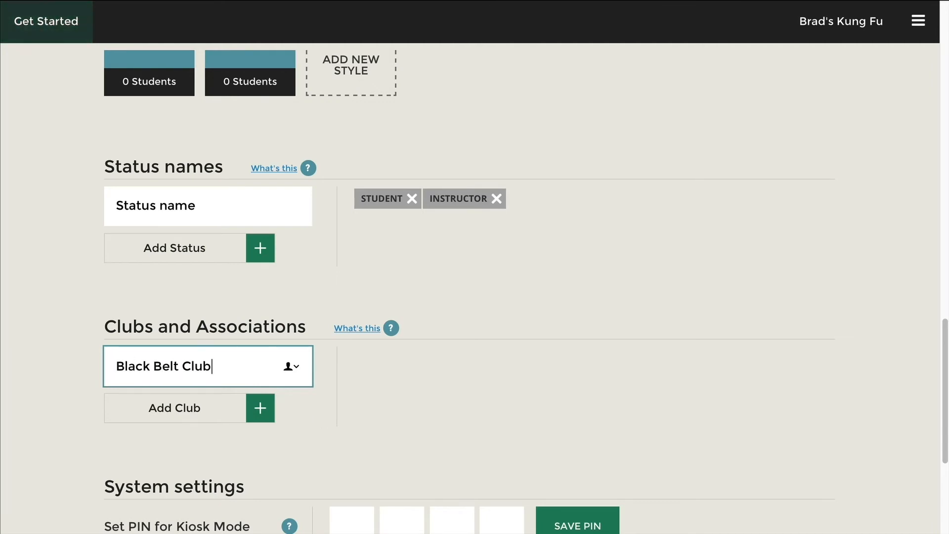
pyautogui.click(229, 406)
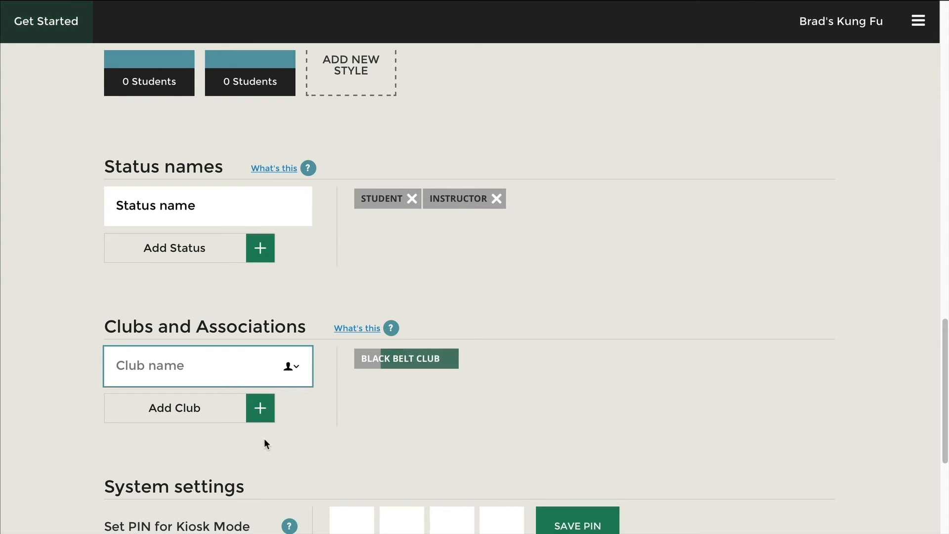
pyautogui.write('W')
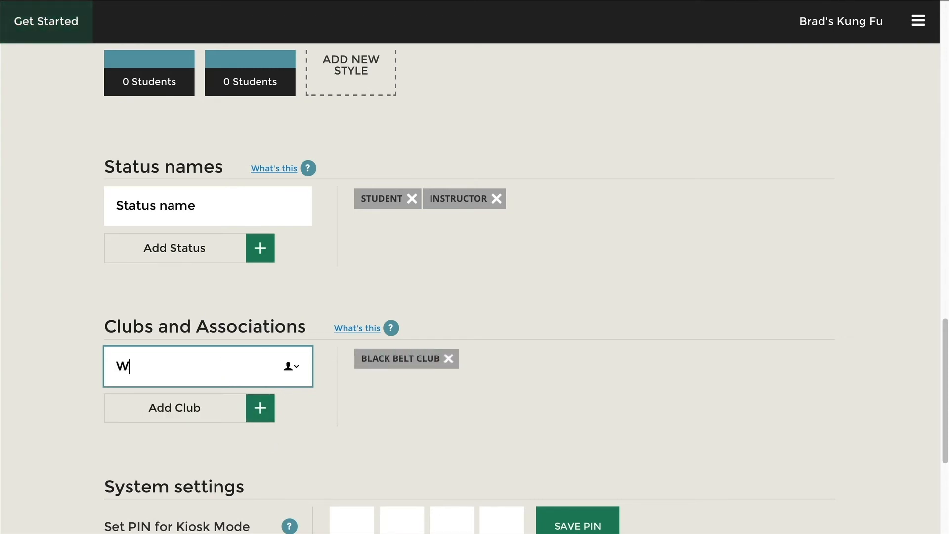
pyautogui.write('eapons Club')
pyautogui.click(177, 400)
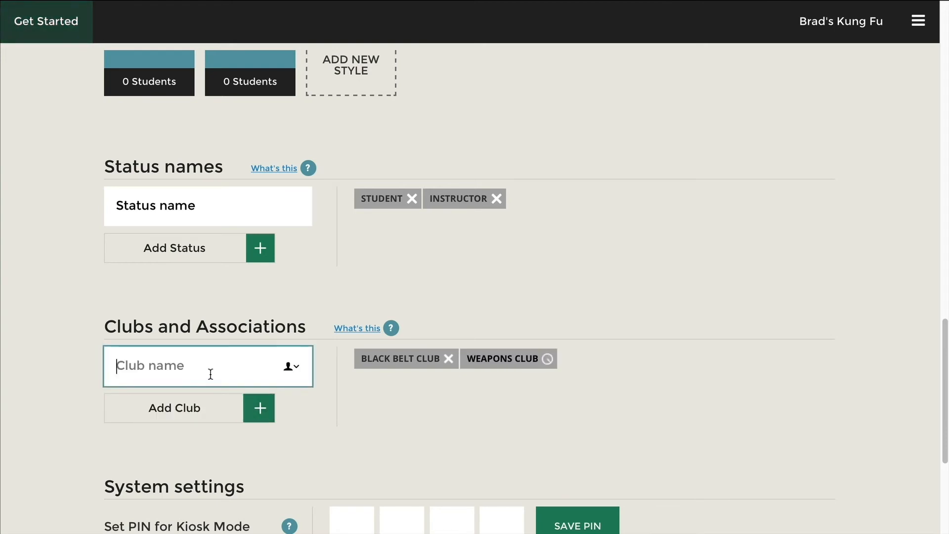
pyautogui.write('Sparring Class')
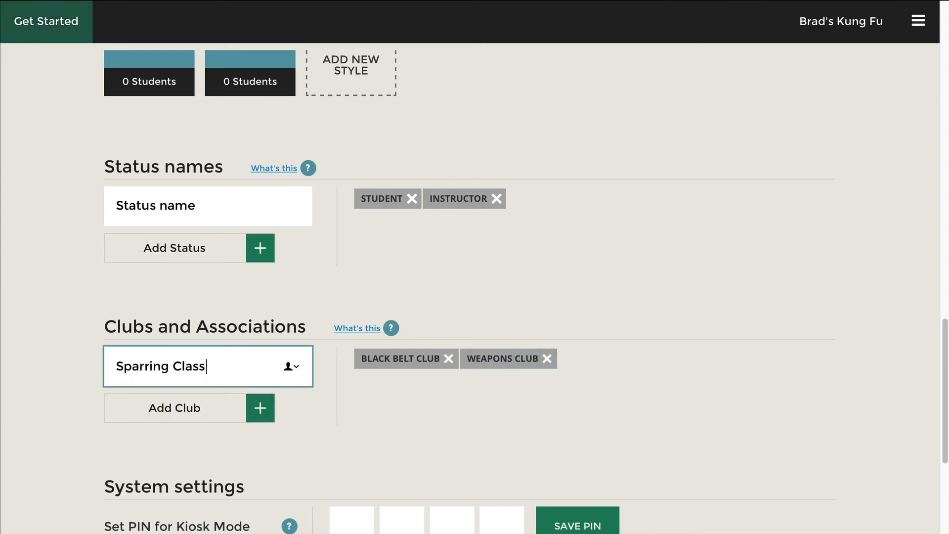
pyautogui.click(163, 419)
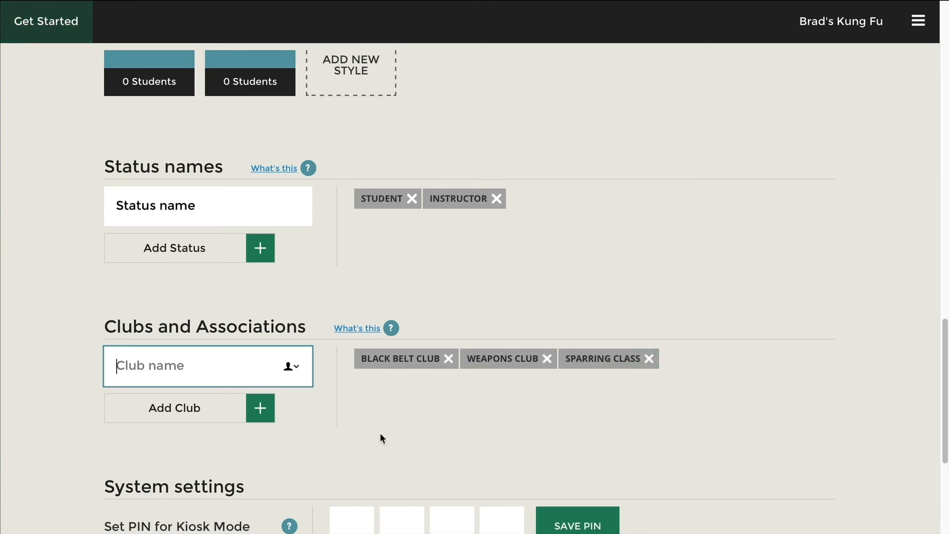
pyautogui.scroll(-3, 414, 436)
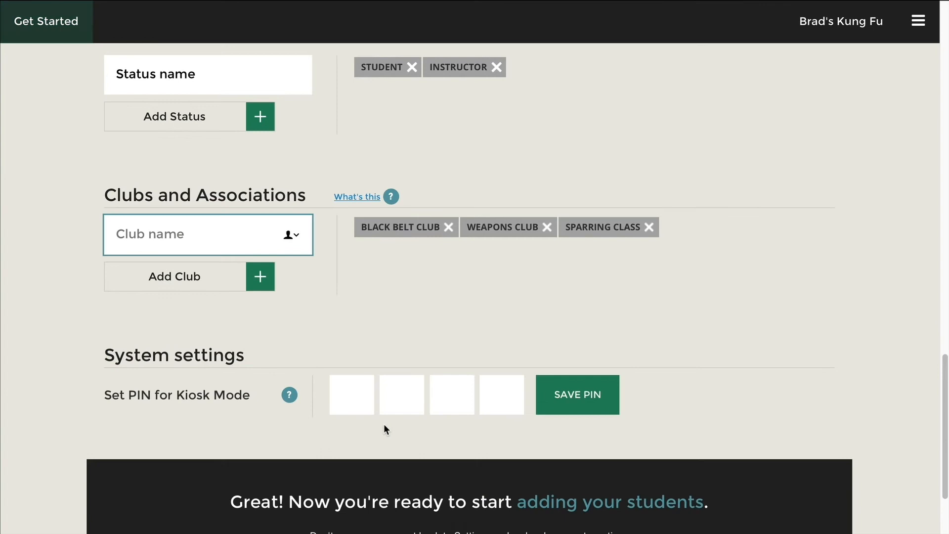
pyautogui.click(352, 393)
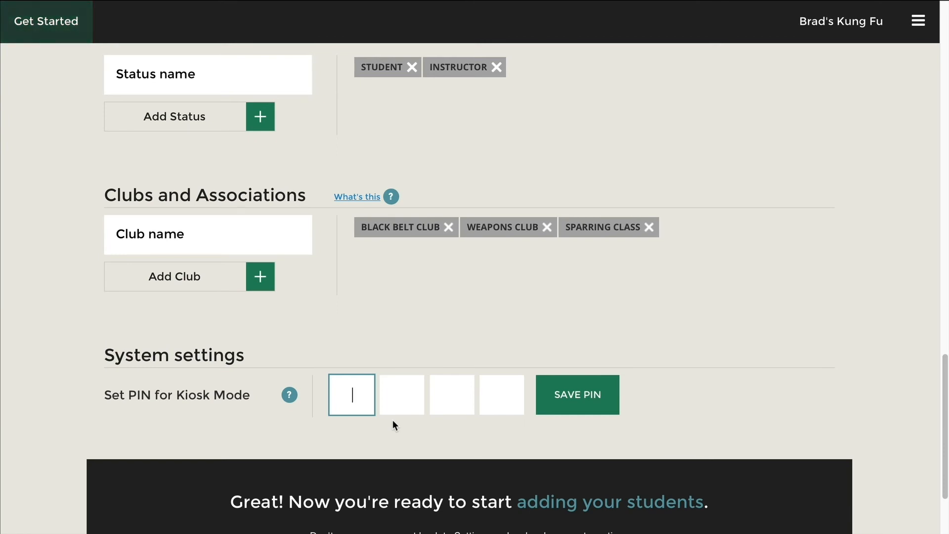
# - Enter the four-digit kiosk mode PIN, fix a mistyped digit, and save it
pyautogui.write('134')
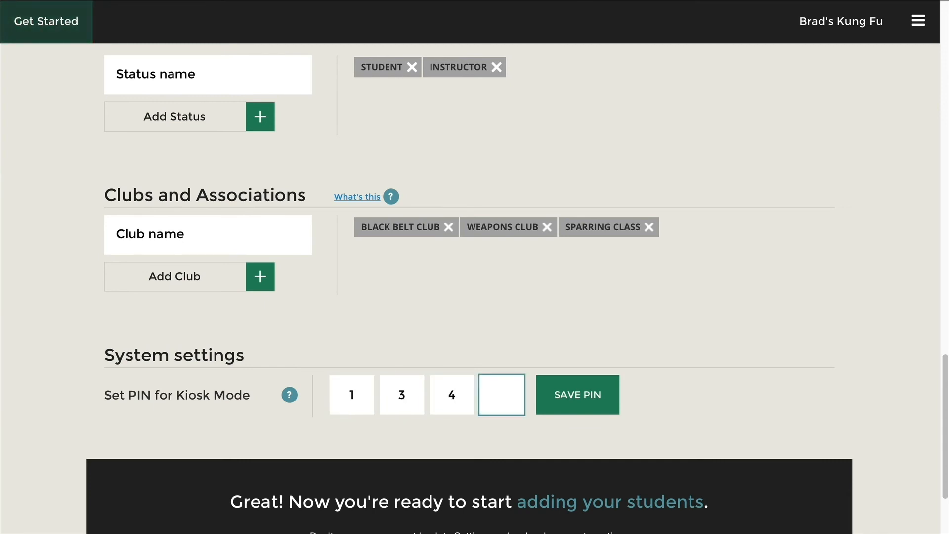
pyautogui.click(393, 394)
pyautogui.write('2')
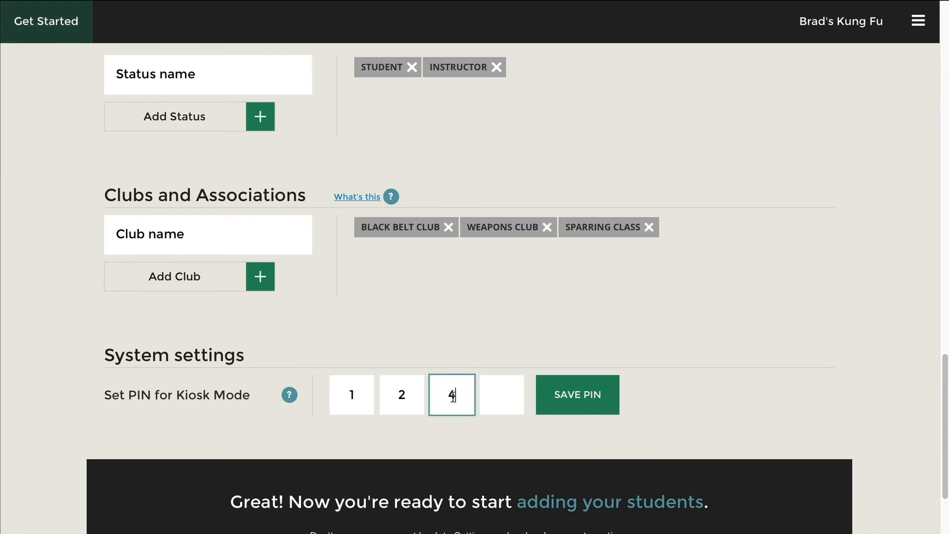
pyautogui.write('34')
pyautogui.click(604, 406)
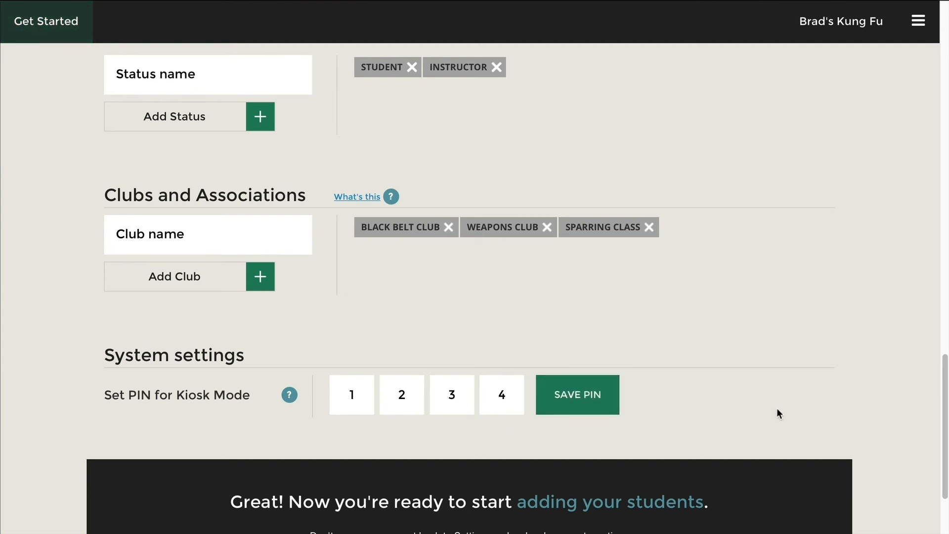
pyautogui.scroll(-3, 788, 408)
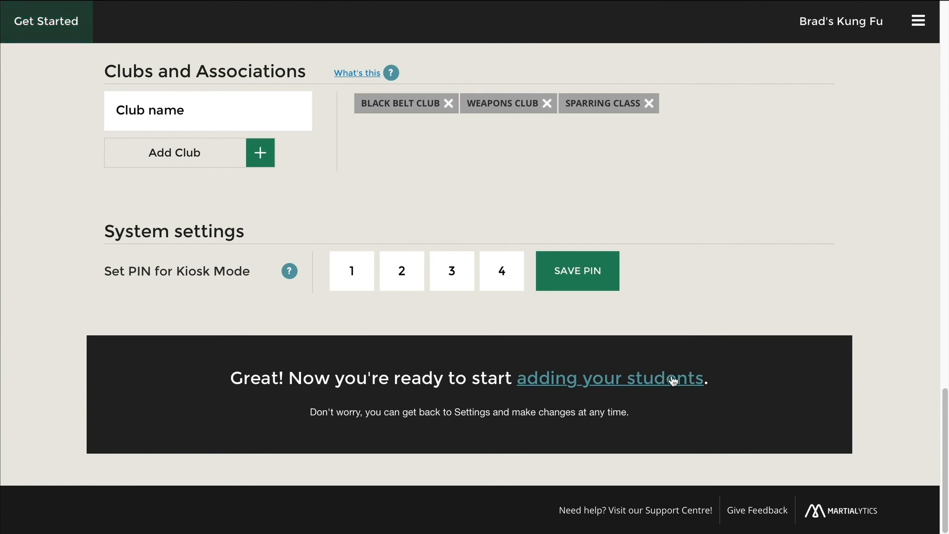
pyautogui.moveTo(945, 422); pyautogui.dragTo(947, 59)
# - Open the main menu, then close it without choosing any option
pyautogui.click(925, 27)
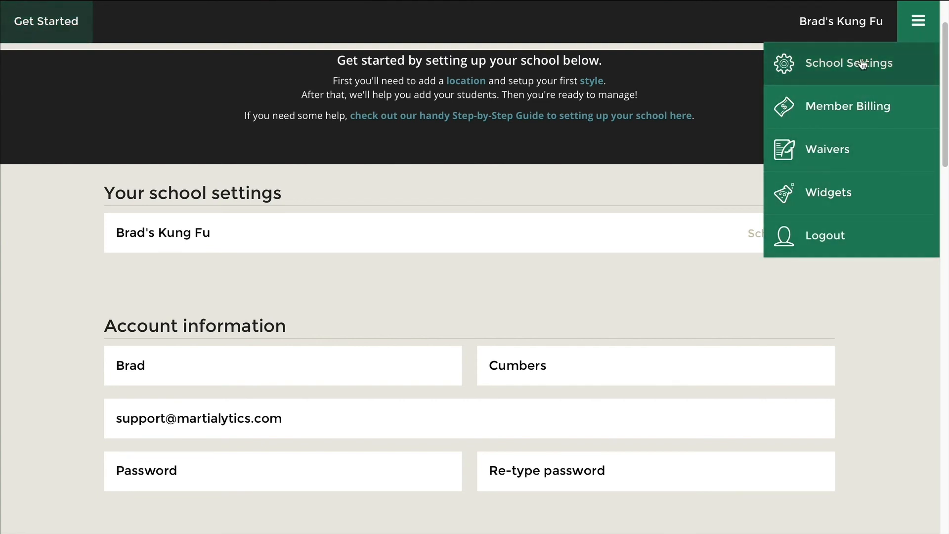
pyautogui.click(913, 21)
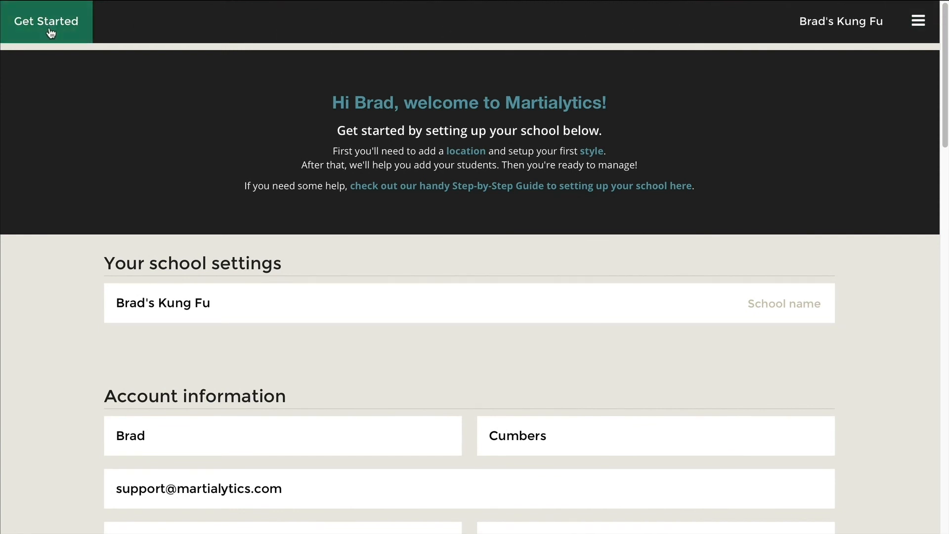